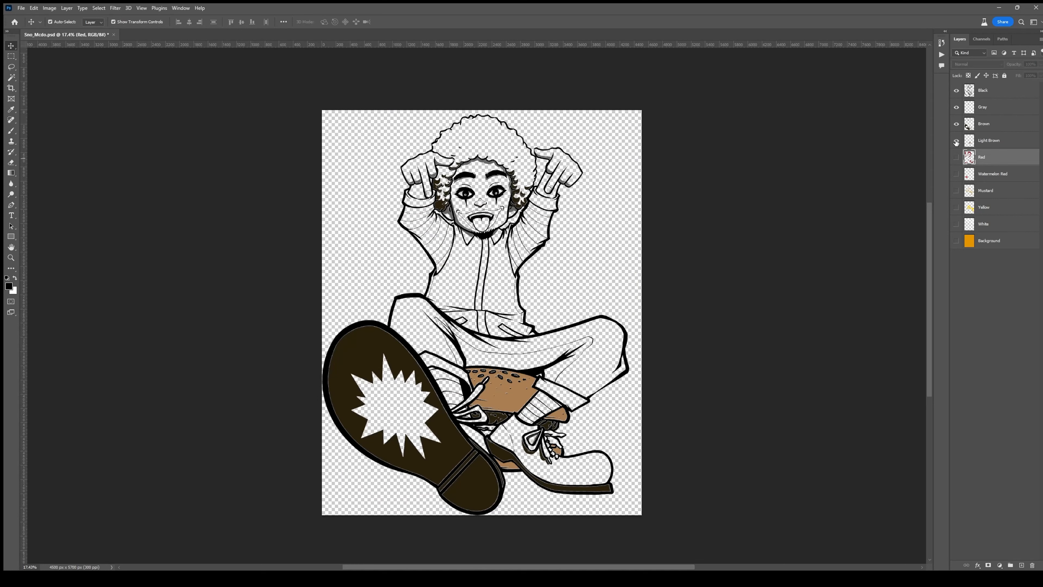
Step: Hide the remaining upper layers and make all artwork layers from White up to Black visible, leaving Background hidden
{"action": "left_click_drag", "start_coordinate": [958, 125], "coordinate": [956, 97]}
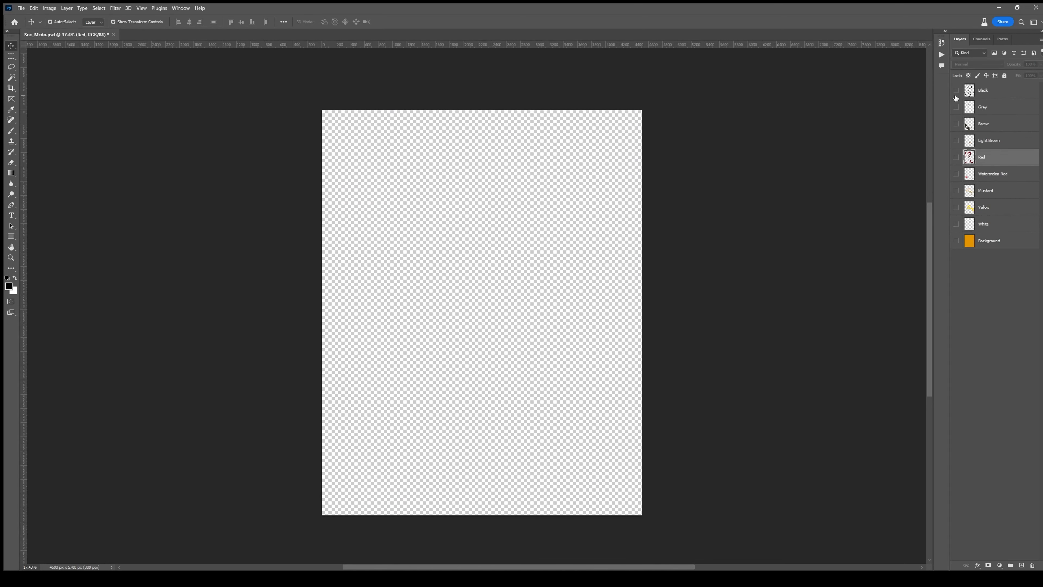
{"action": "left_click_drag", "start_coordinate": [957, 224], "coordinate": [957, 90]}
{"action": "scroll", "coordinate": [613, 373], "scroll_direction": "up", "scroll_amount": 5}
{"action": "left_click_drag", "start_coordinate": [614, 373], "coordinate": [582, 289]}
Step: Convert White to a smart object and combine Yellow with a Mustard copy placed beneath it into a Yellow smart object
{"action": "left_click", "coordinate": [993, 224]}
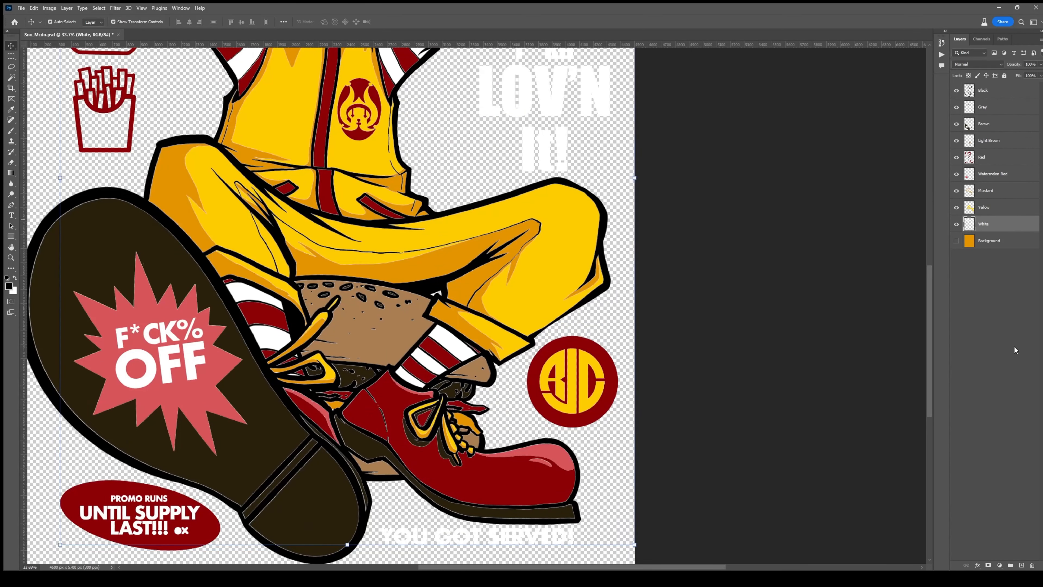
{"action": "left_click", "coordinate": [1002, 193]}
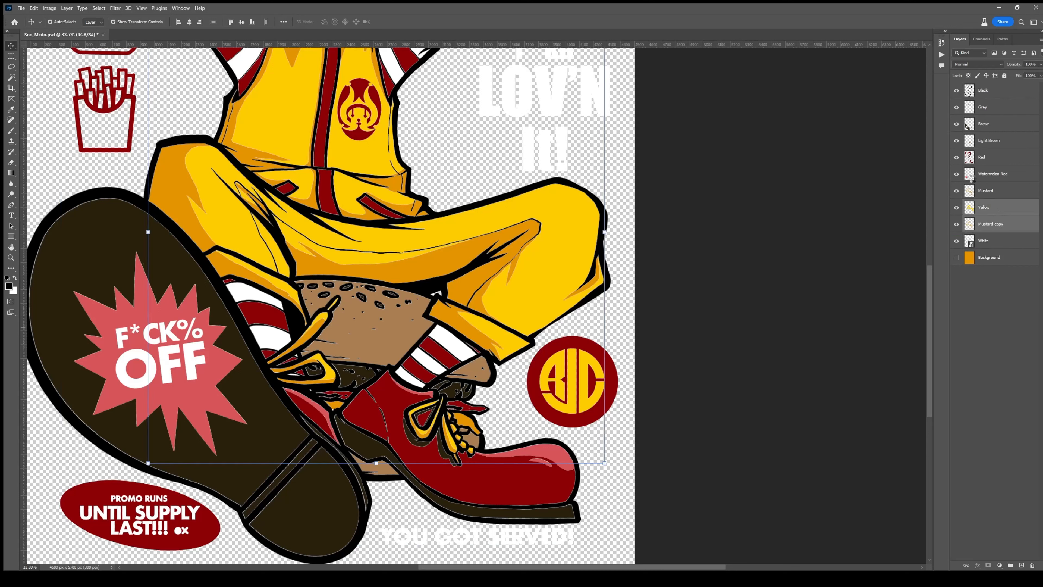
{"action": "scroll", "coordinate": [614, 378], "scroll_direction": "up", "scroll_amount": 5}
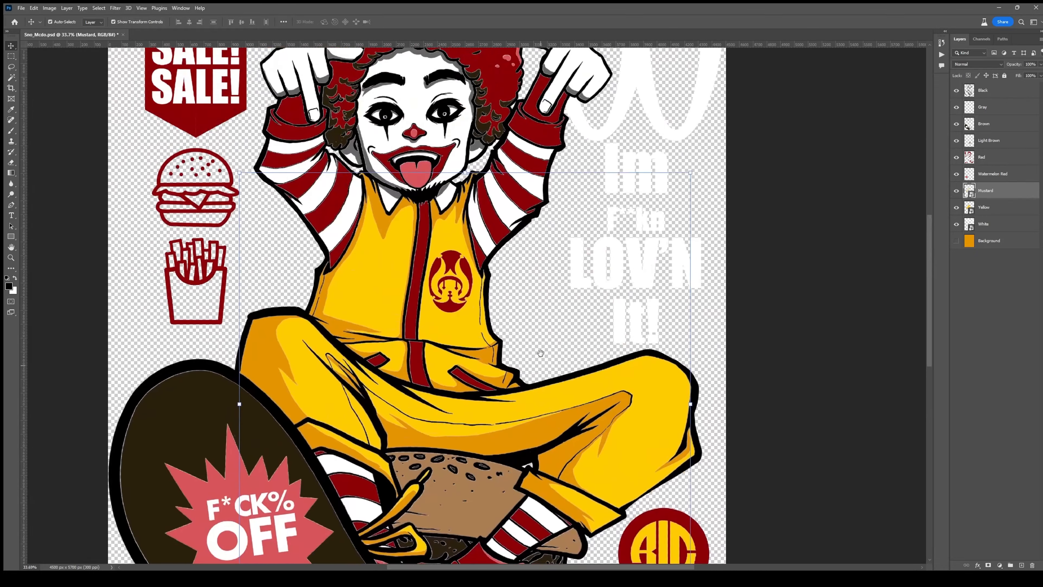
Step: Convert the Watermelon Red, Red, Light Brown, Brown, Gray and Black layers to individual smart objects
{"action": "left_click", "coordinate": [993, 173]}
{"action": "left_click", "coordinate": [1003, 156]}
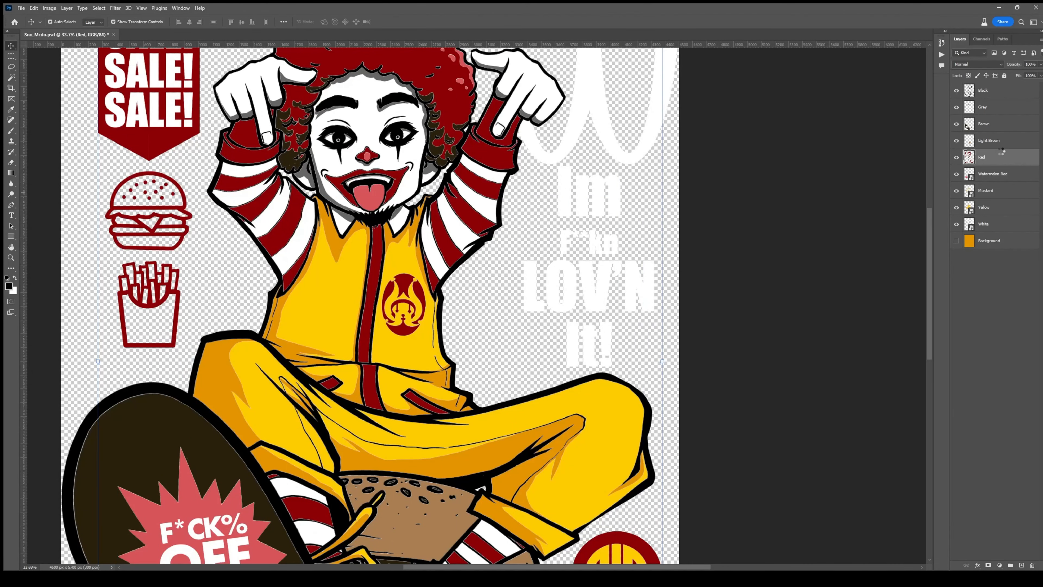
{"action": "key", "text": "alt+bracketright"}
{"action": "key", "text": "alt+bracketright"}
{"action": "key", "text": "alt+bracketright"}
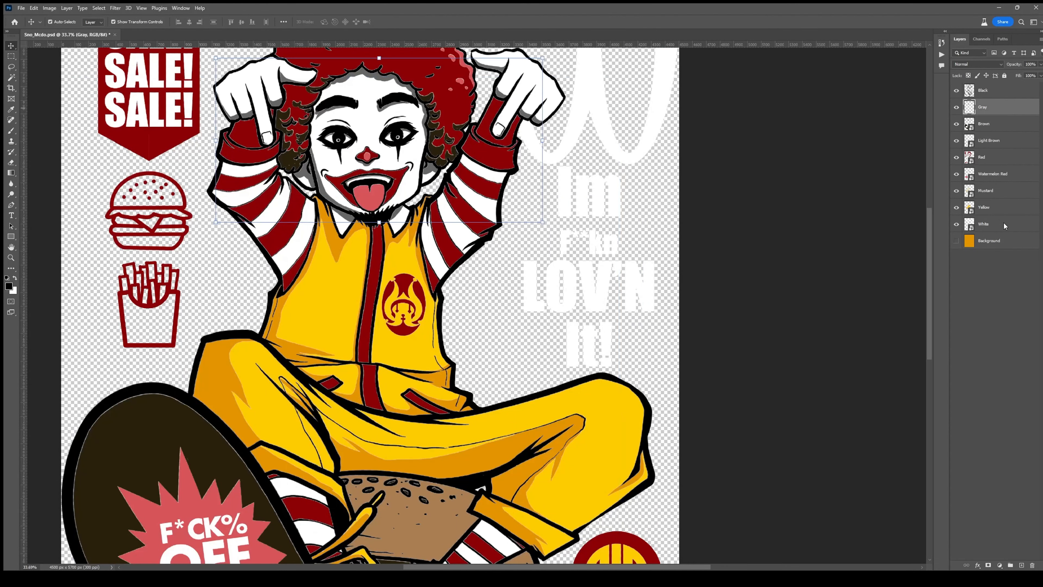
Step: Open the White smart object and give its artwork a red stroke and a black color overlay
{"action": "double_click", "coordinate": [970, 225]}
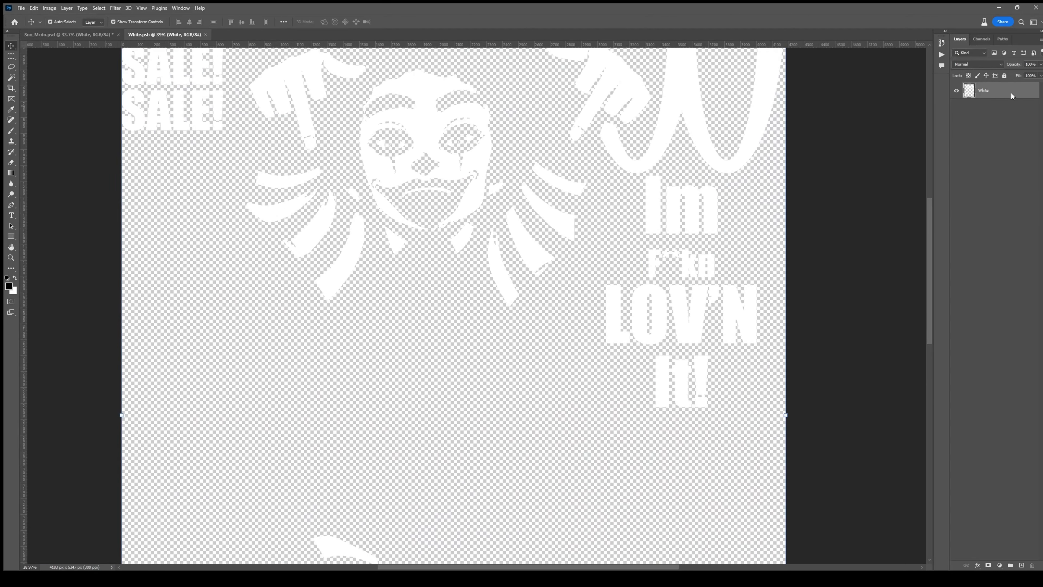
{"action": "key", "text": "v"}
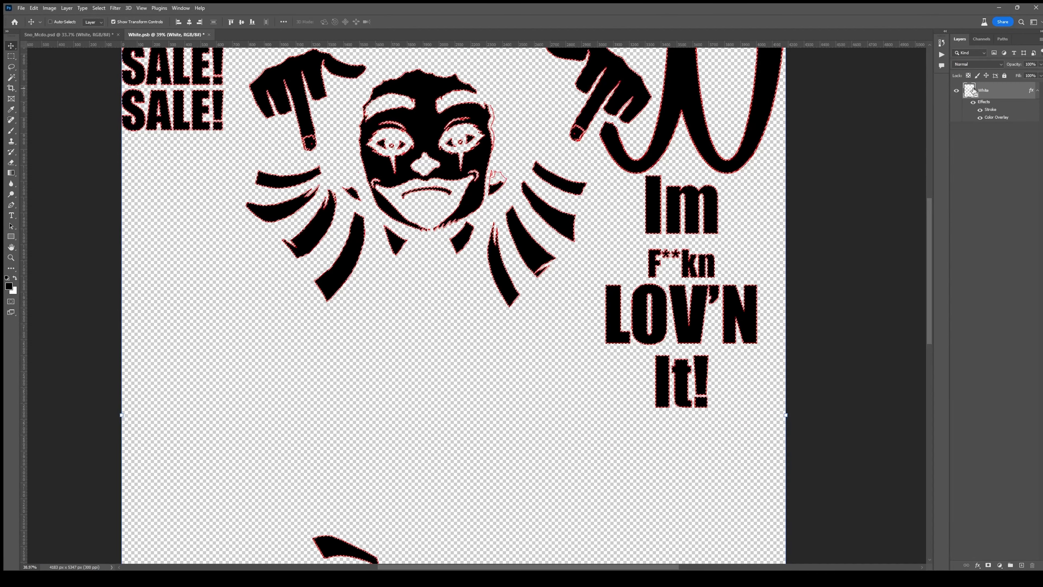
{"action": "left_click_drag", "start_coordinate": [545, 247], "coordinate": [589, 251]}
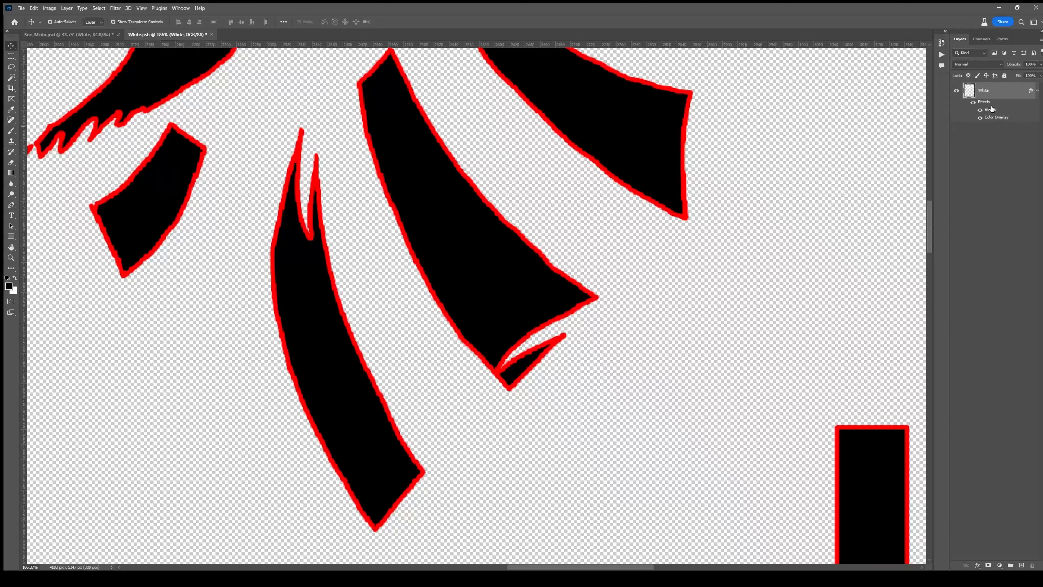
Step: Adjust the White artwork's stroke effect, save the smart object and return to the main document
{"action": "double_click", "coordinate": [992, 110]}
{"action": "key", "text": "Return"}
{"action": "key", "text": "ctrl+s"}
{"action": "left_click", "coordinate": [88, 35]}
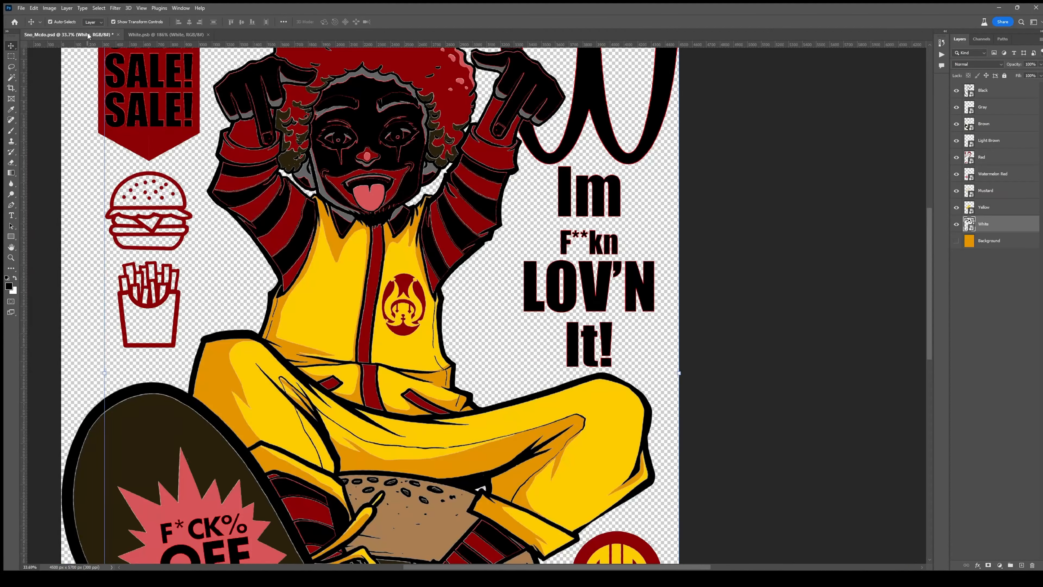
Step: Hide the White layer and examine its outline against the black linework around the collar
{"action": "left_click_drag", "start_coordinate": [380, 245], "coordinate": [542, 272]}
{"action": "left_click", "coordinate": [956, 224]}
{"action": "scroll", "coordinate": [361, 273], "scroll_direction": "up", "scroll_amount": 4}
{"action": "left_click_drag", "start_coordinate": [372, 283], "coordinate": [422, 272]}
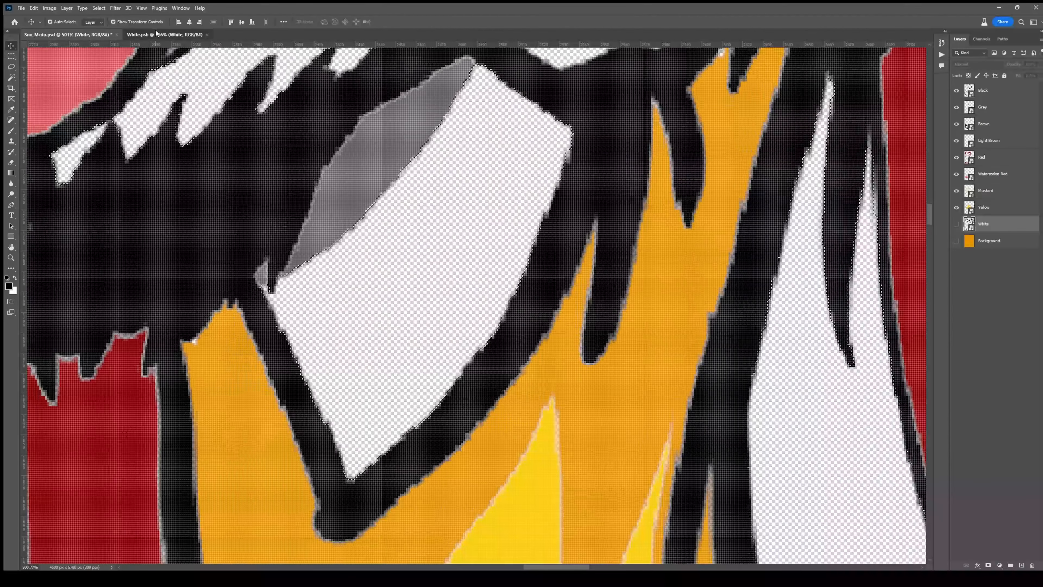
Step: Change the White artwork's color overlay and stroke to white inside its smart object
{"action": "left_click", "coordinate": [157, 35]}
{"action": "key", "text": "v"}
{"action": "key", "text": "ctrl+Tab"}
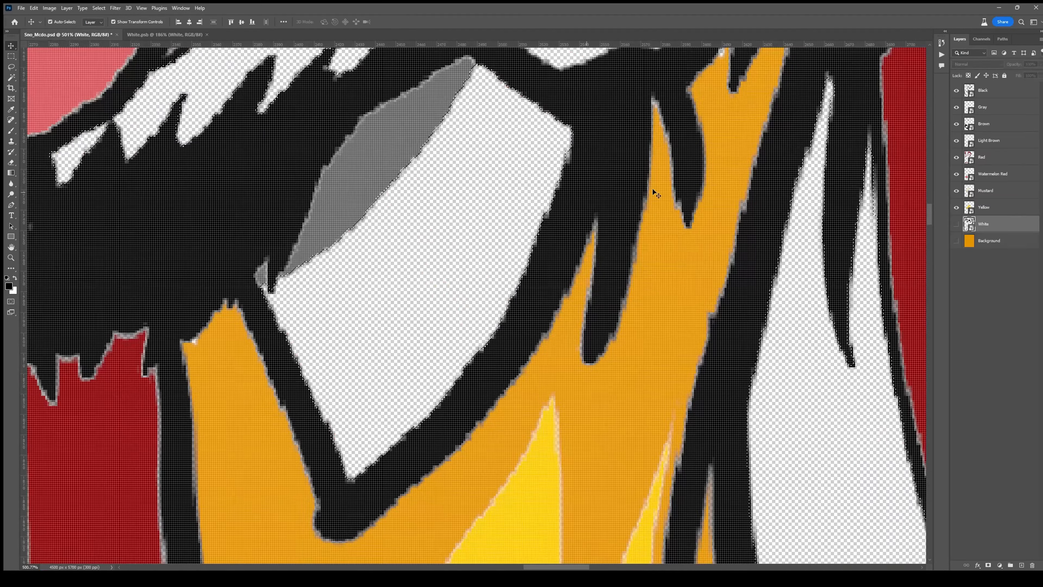
{"action": "key", "text": "ctrl+Tab"}
{"action": "key", "text": "i"}
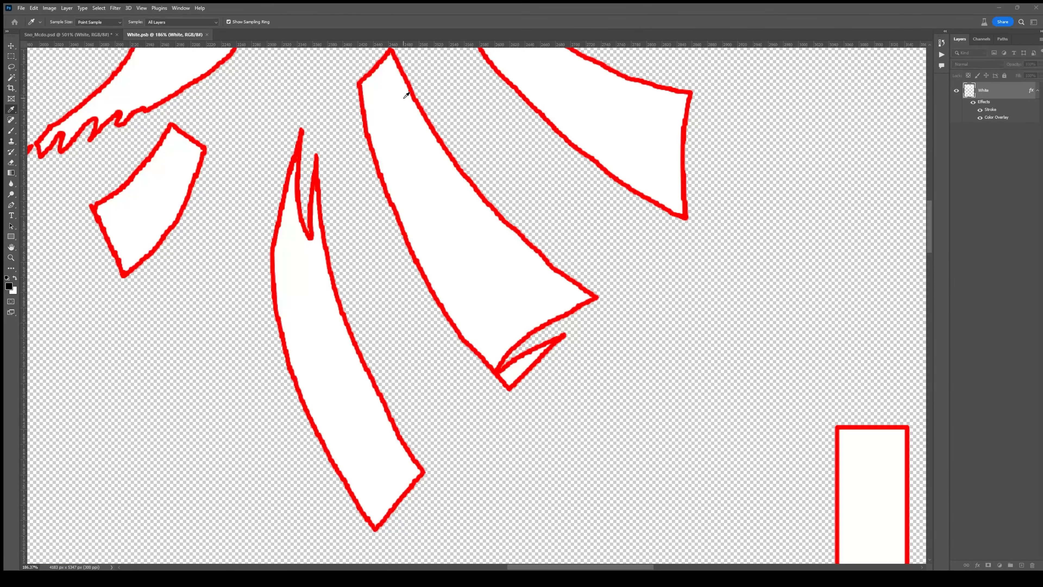
{"action": "key", "text": "v"}
{"action": "key", "text": "ctrl+0"}
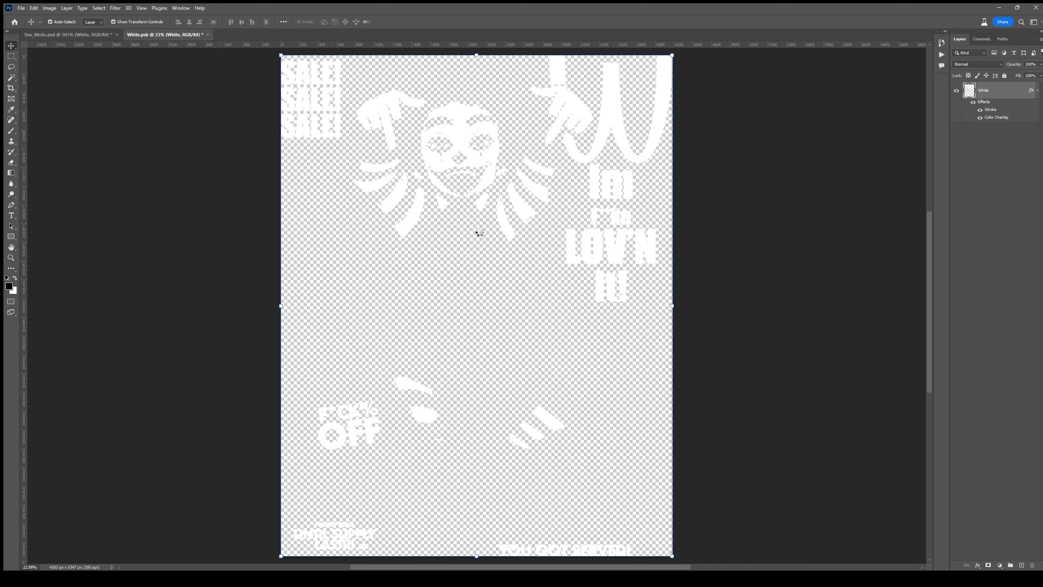
Step: Save and close the White smart object and show the complete artwork in the main document
{"action": "key", "text": "h"}
{"action": "left_click", "coordinate": [210, 34]}
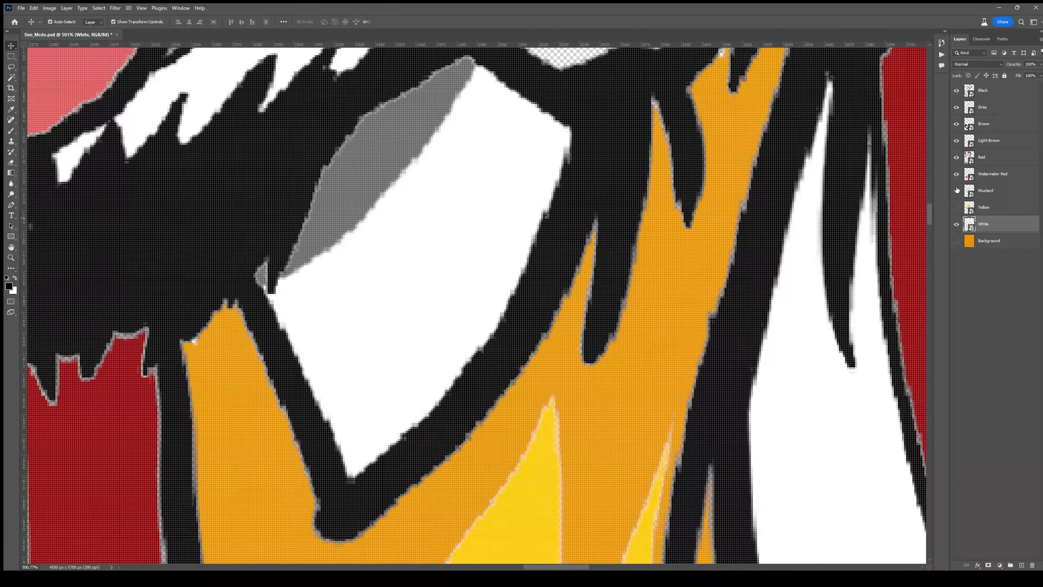
{"action": "key", "text": "ctrl+0"}
{"action": "key", "text": "v"}
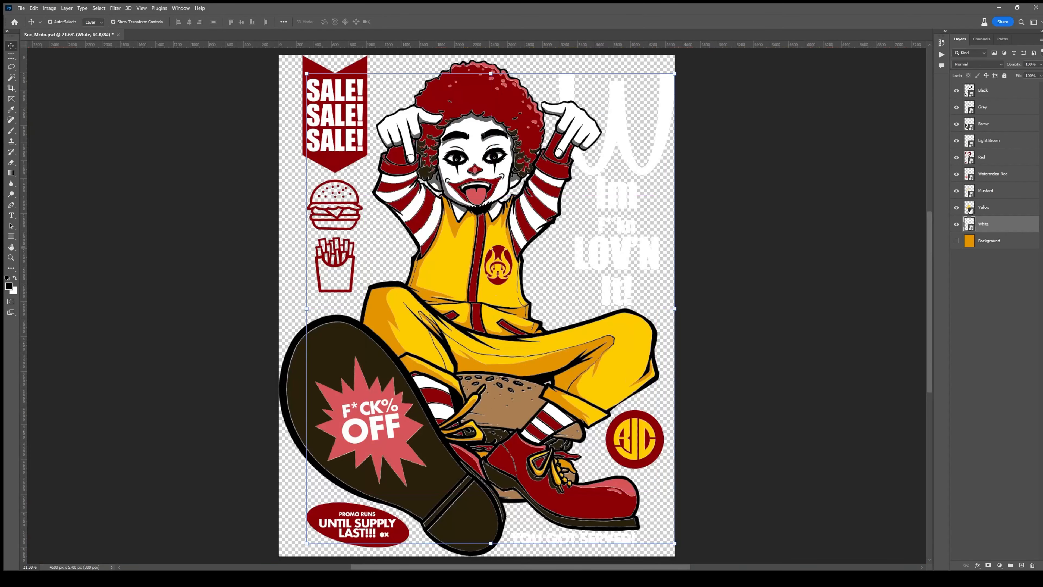
Step: Open the Yellow smart object, hide the Mustard copy layer and add a red stroke to the Yellow layer
{"action": "double_click", "coordinate": [969, 207]}
{"action": "left_click", "coordinate": [957, 90]}
{"action": "scroll", "coordinate": [518, 284], "scroll_direction": "up", "scroll_amount": 2}
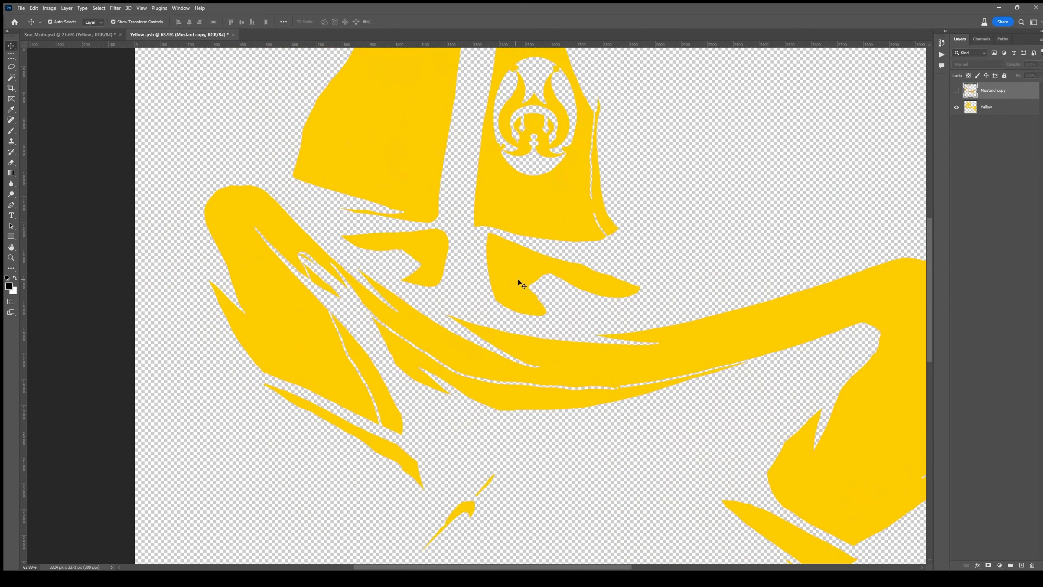
{"action": "left_click", "coordinate": [667, 418]}
{"action": "left_click", "coordinate": [755, 426]}
{"action": "left_click", "coordinate": [617, 123]}
{"action": "key", "text": "Return"}
{"action": "key", "text": "Return"}
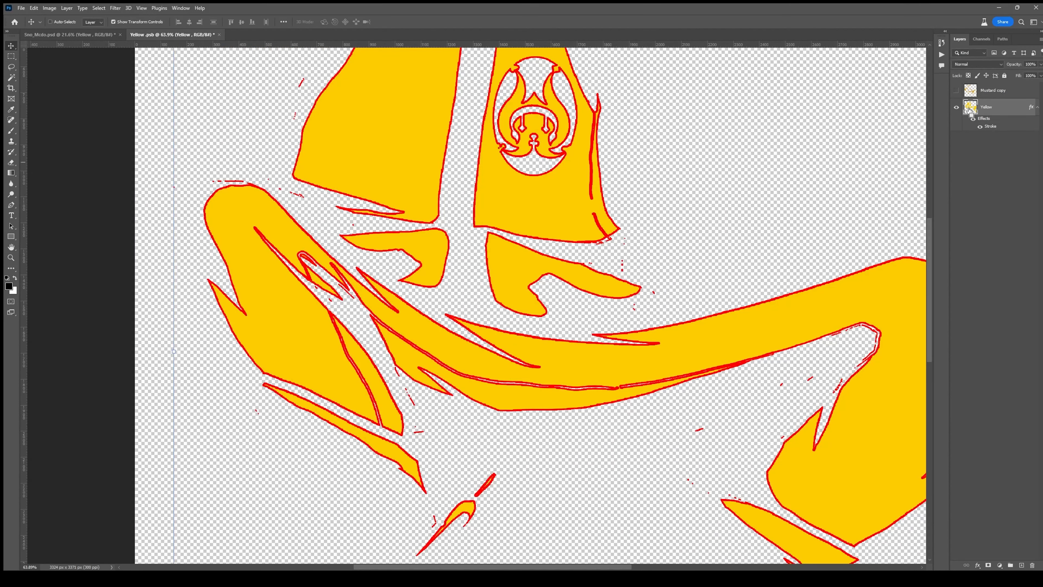
Step: Clear the stray pixels around the Yellow shapes using the inverted Yellow layer selection, then deselect
{"action": "left_click", "coordinate": [970, 107], "text": "ctrl"}
{"action": "key", "text": "ctrl+shift+i"}
{"action": "key", "text": "Delete"}
{"action": "key", "text": "ctrl+d"}
{"action": "key", "text": "Return"}
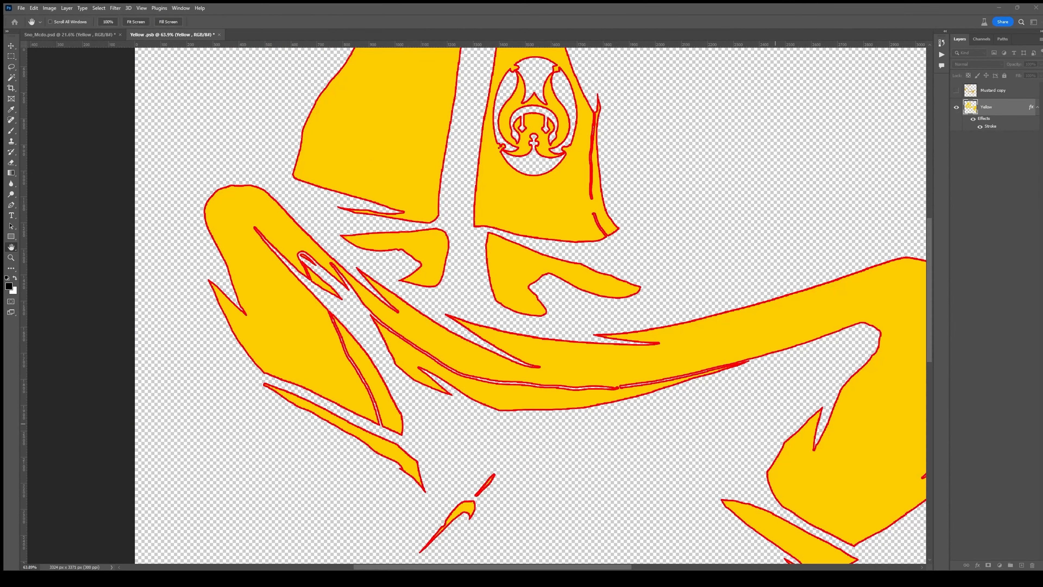
Step: Widen the Yellow layer's red stroke, checking it against the Mustard copy layer and its loaded selection
{"action": "key", "text": "Return"}
{"action": "left_click", "coordinate": [957, 90]}
{"action": "scroll", "coordinate": [626, 370], "scroll_direction": "up", "scroll_amount": 6}
{"action": "left_click", "coordinate": [957, 90]}
{"action": "left_click", "coordinate": [957, 91]}
{"action": "scroll", "coordinate": [564, 339], "scroll_direction": "up", "scroll_amount": 4}
{"action": "left_click", "coordinate": [970, 91], "text": "ctrl"}
{"action": "left_click", "coordinate": [956, 91]}
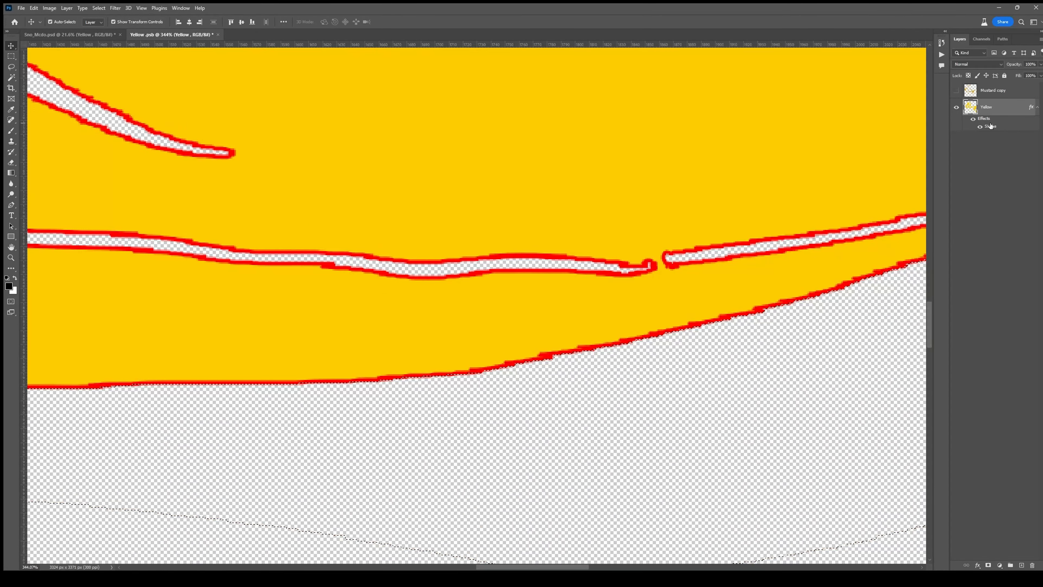
{"action": "scroll", "coordinate": [407, 356], "scroll_direction": "down", "scroll_amount": 5}
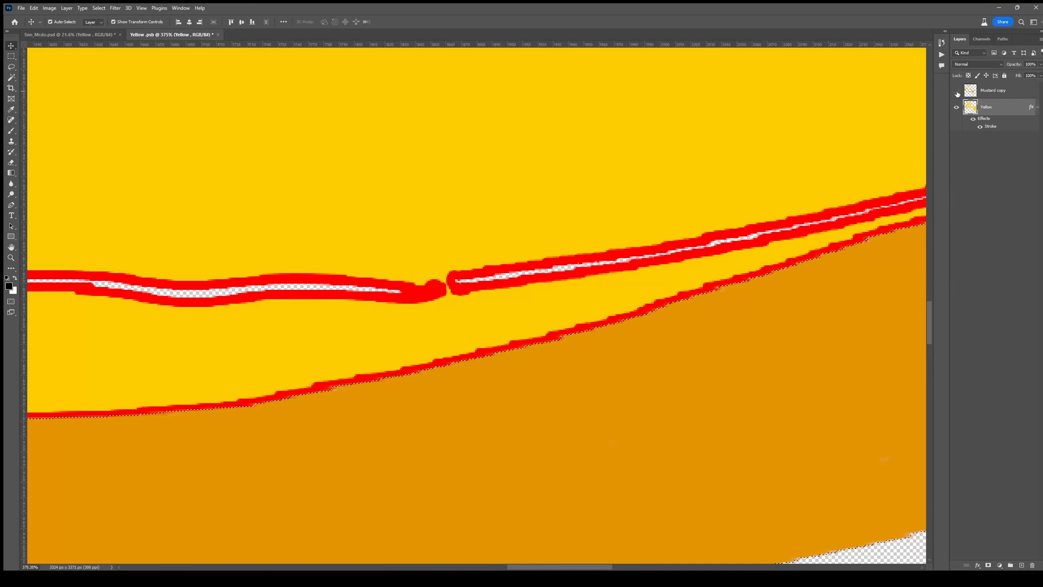
{"action": "left_click", "coordinate": [957, 91]}
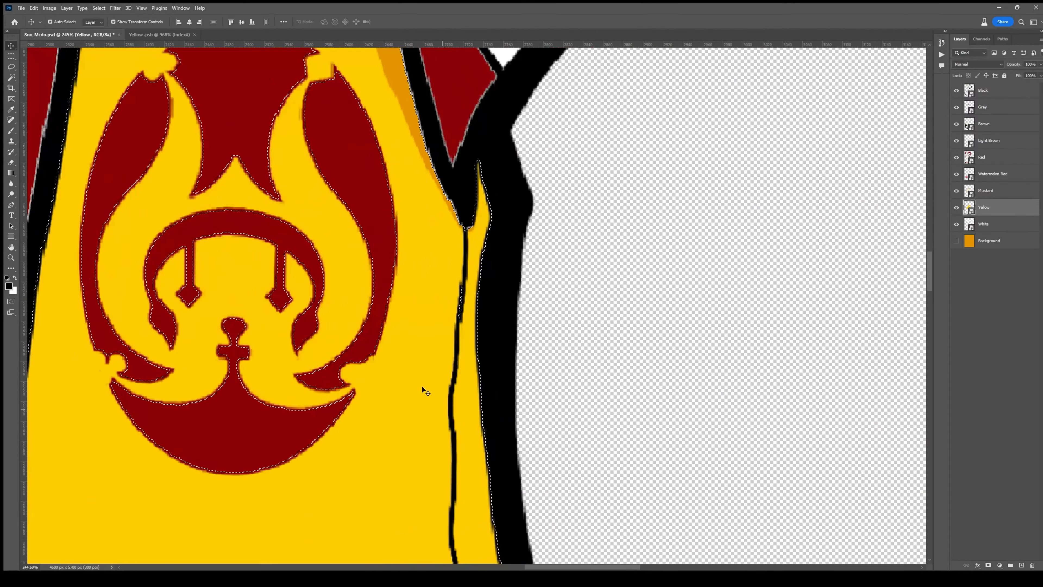
Step: Open the Mustard smart object, add a yellow stroke to its artwork and check the overlap in the main document
{"action": "scroll", "coordinate": [422, 387], "scroll_direction": "down", "scroll_amount": 3}
{"action": "double_click", "coordinate": [969, 190]}
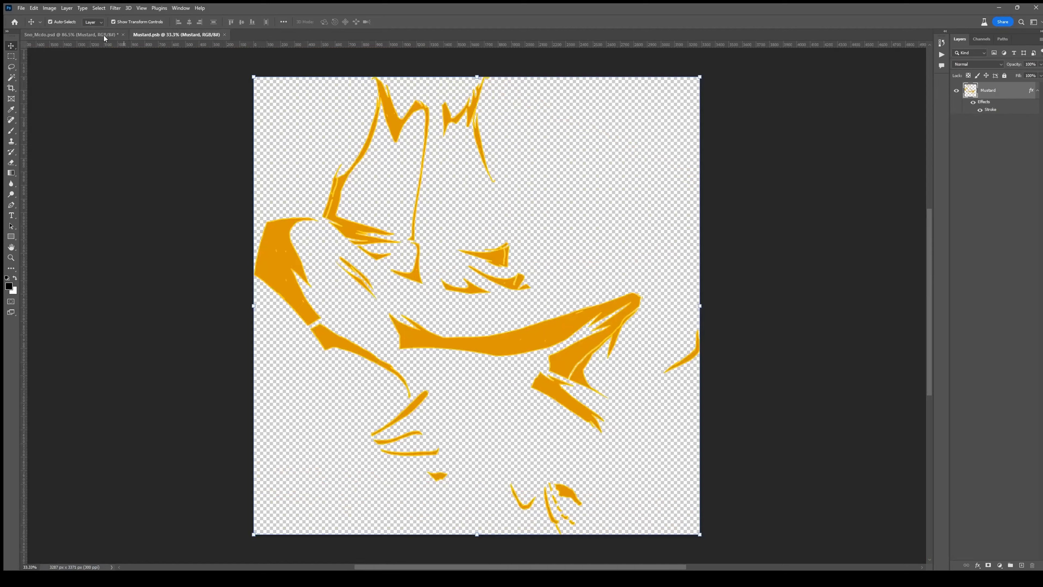
{"action": "left_click", "coordinate": [105, 38]}
{"action": "scroll", "coordinate": [468, 409], "scroll_direction": "up", "scroll_amount": 5}
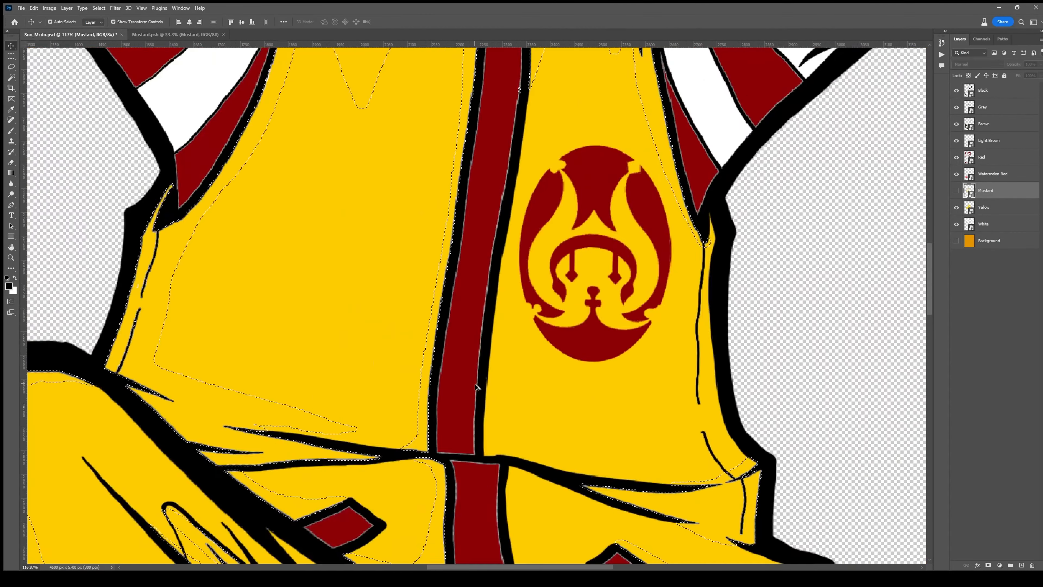
{"action": "scroll", "coordinate": [468, 408], "scroll_direction": "up", "scroll_amount": 5}
{"action": "key", "text": "ctrl+Tab"}
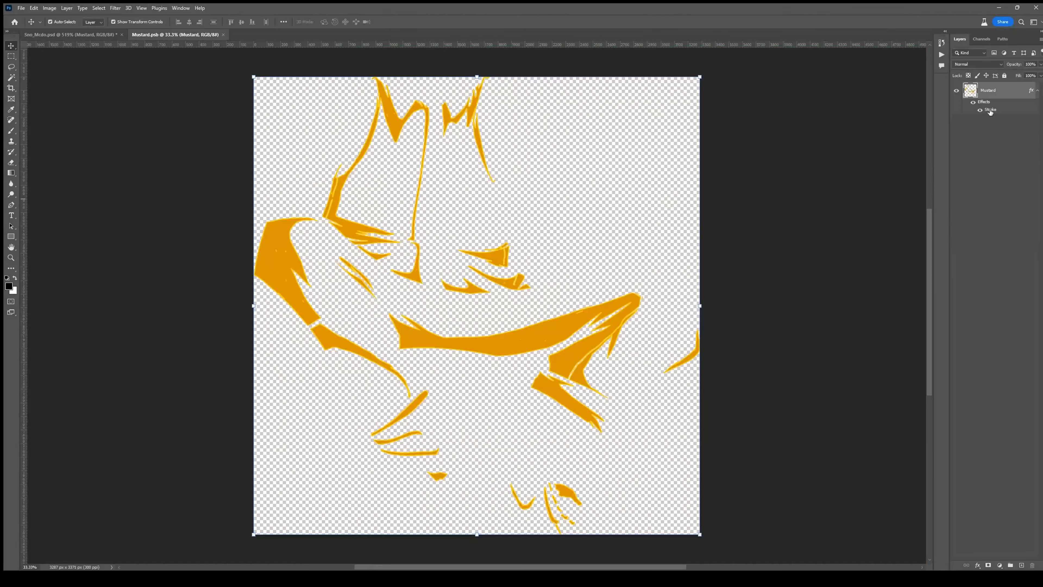
Step: Flatten the Mustard artwork and its stroke into one layer, then save and close the smart object
{"action": "left_click", "coordinate": [528, 340]}
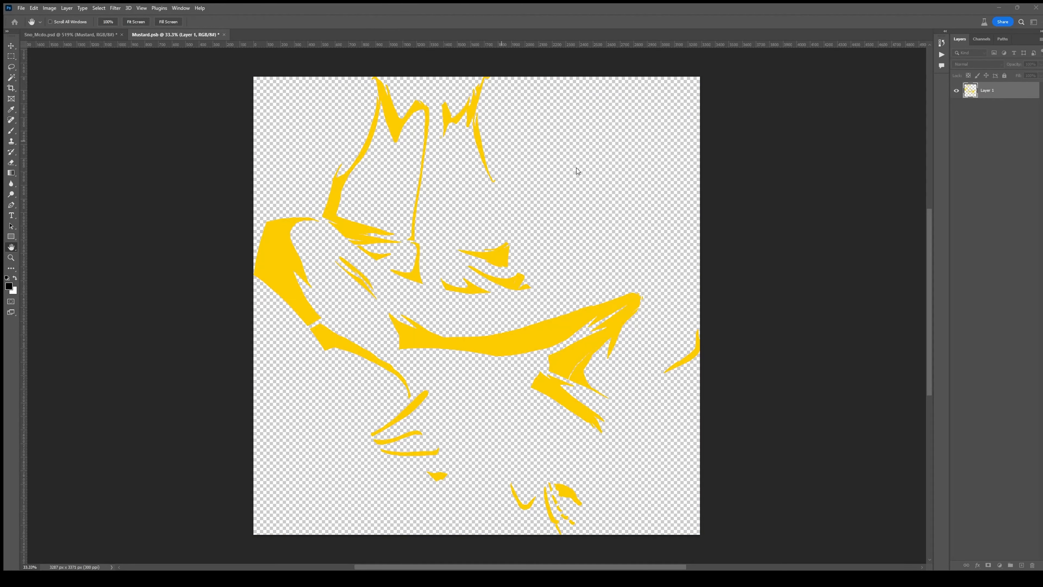
{"action": "left_click", "coordinate": [518, 259]}
{"action": "key", "text": "Return"}
{"action": "left_click", "coordinate": [224, 34]}
{"action": "scroll", "coordinate": [637, 397], "scroll_direction": "down", "scroll_amount": 5}
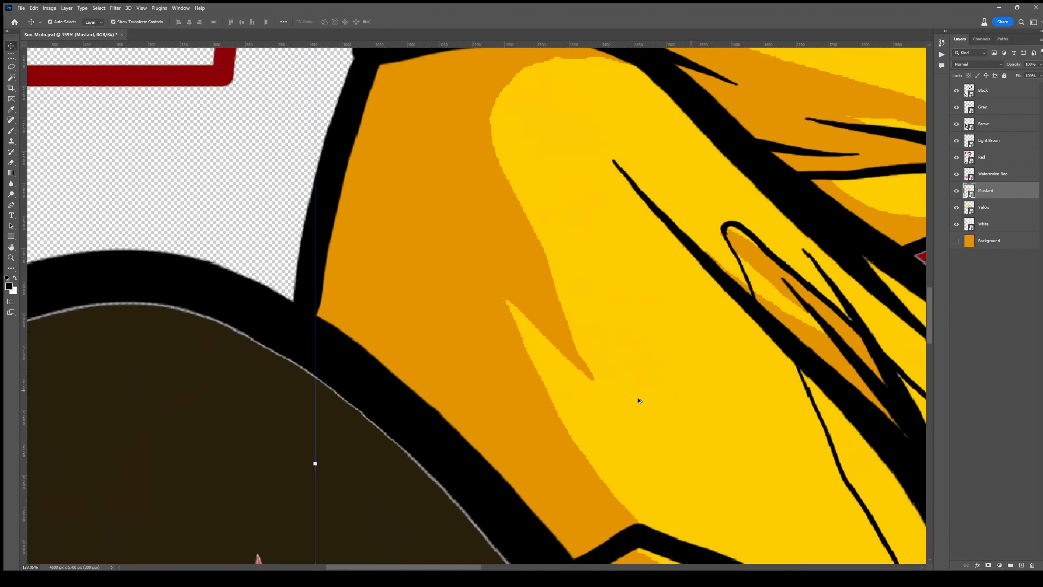
Step: Open the Watermelon Red smart object, add an orange stroke to its artwork, save it and return to the main document
{"action": "scroll", "coordinate": [637, 397], "scroll_direction": "down", "scroll_amount": 5}
{"action": "scroll", "coordinate": [563, 237], "scroll_direction": "up", "scroll_amount": 8}
{"action": "left_click", "coordinate": [563, 237]}
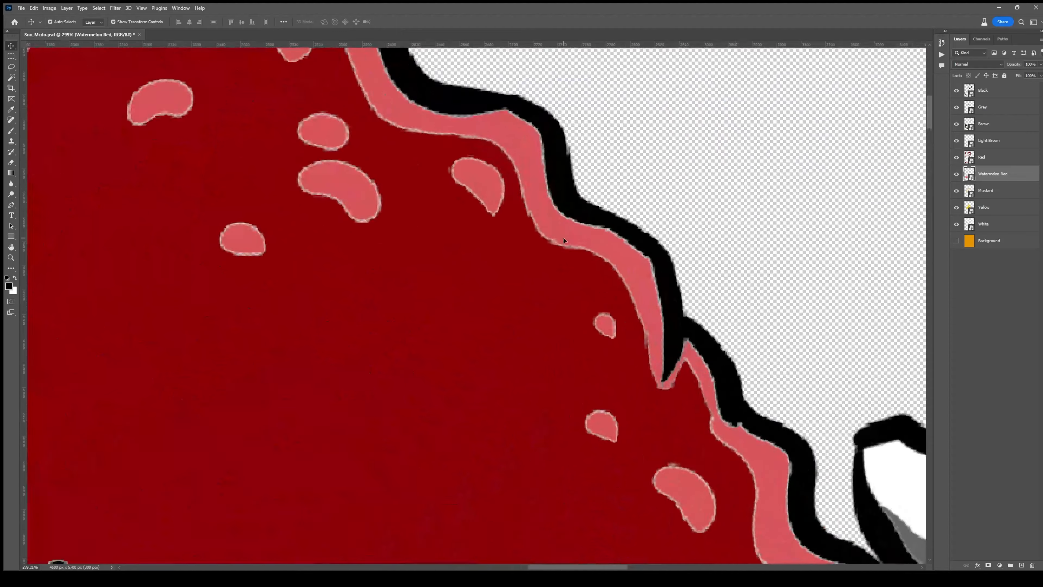
{"action": "scroll", "coordinate": [529, 328], "scroll_direction": "down", "scroll_amount": 8}
{"action": "scroll", "coordinate": [422, 443], "scroll_direction": "up", "scroll_amount": 6}
{"action": "double_click", "coordinate": [969, 174]}
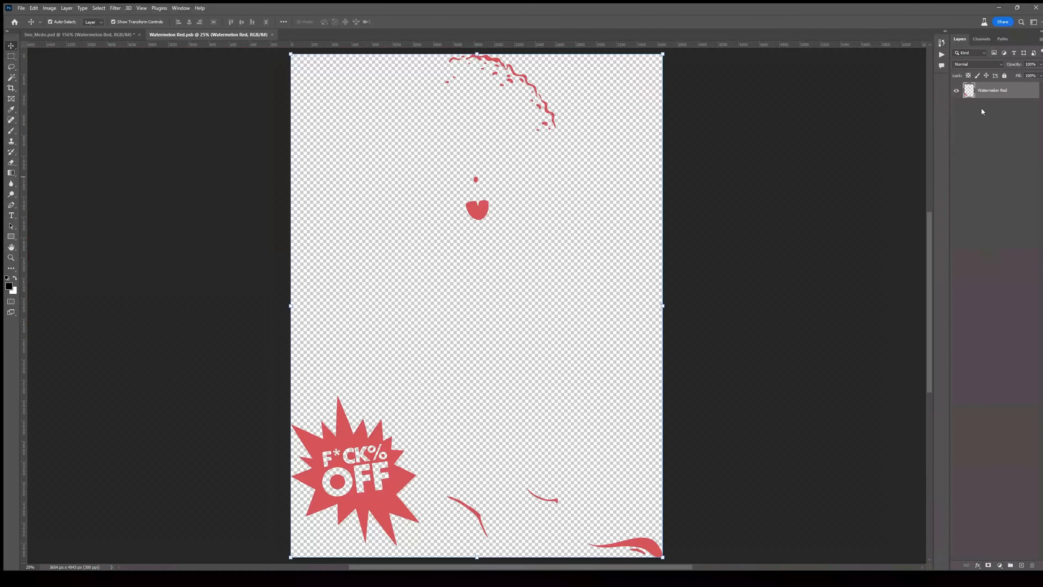
{"action": "key", "text": "ctrl+s"}
{"action": "left_click", "coordinate": [130, 35]}
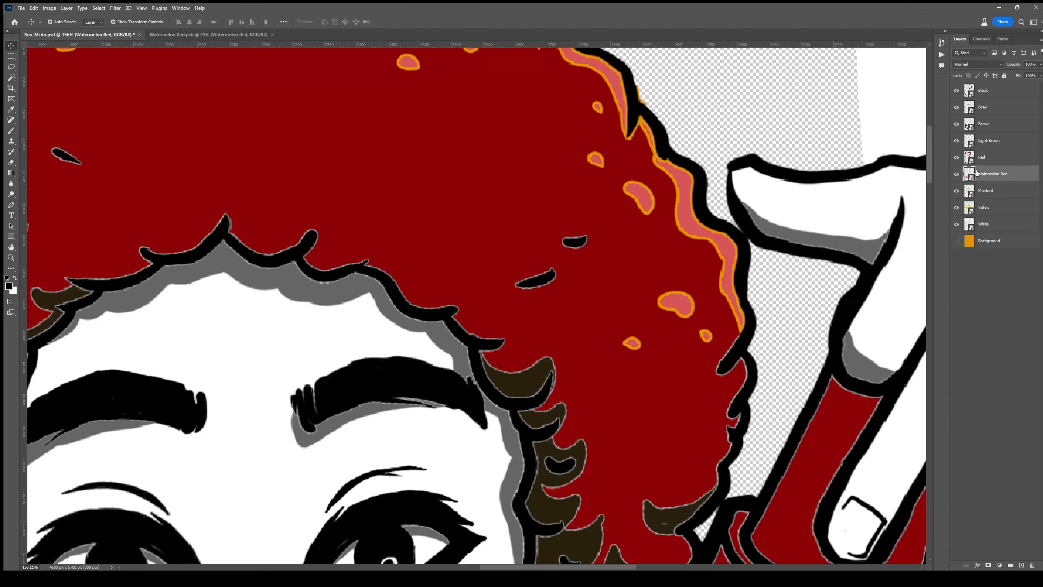
Step: Check the Watermelon Red stroke around the hair highlights against the openings in the Red layer
{"action": "scroll", "coordinate": [231, 60], "scroll_direction": "up", "scroll_amount": 4}
{"action": "left_click", "coordinate": [208, 34]}
{"action": "key", "text": "e"}
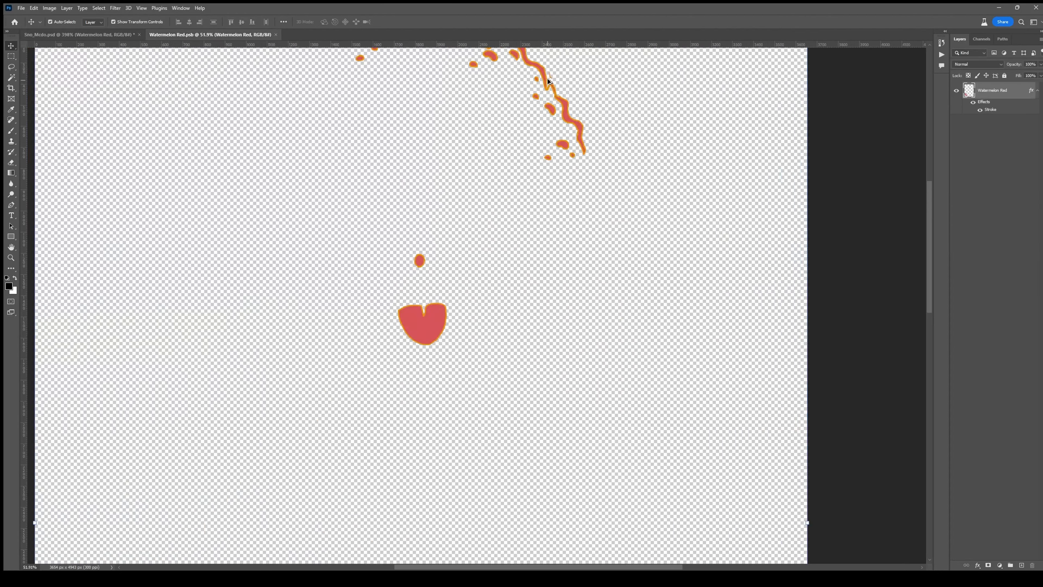
{"action": "scroll", "coordinate": [466, 265], "scroll_direction": "up", "scroll_amount": 5}
{"action": "key", "text": "ctrl+s"}
{"action": "left_click", "coordinate": [78, 34]}
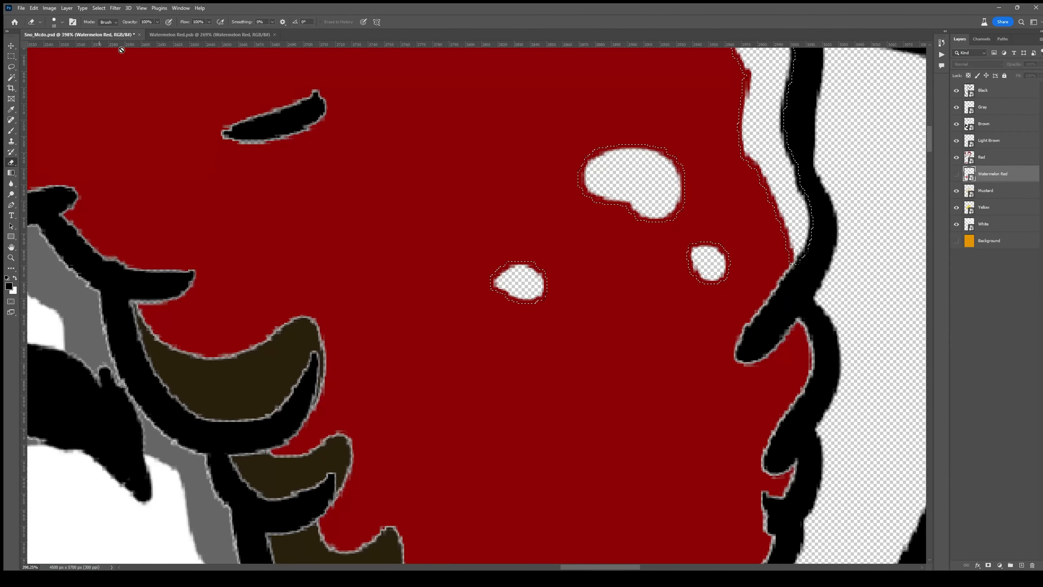
{"action": "scroll", "coordinate": [512, 393], "scroll_direction": "down", "scroll_amount": 3}
{"action": "scroll", "coordinate": [512, 393], "scroll_direction": "down", "scroll_amount": 4}
{"action": "left_click_drag", "start_coordinate": [512, 394], "coordinate": [528, 296]}
Step: Return to the Watermelon Red smart object, match the stroke's colour to the artwork and check the edges around the lettering
{"action": "left_click", "coordinate": [208, 34]}
{"action": "scroll", "coordinate": [573, 171], "scroll_direction": "down", "scroll_amount": 6}
{"action": "scroll", "coordinate": [529, 296], "scroll_direction": "up", "scroll_amount": 5}
{"action": "scroll", "coordinate": [657, 356], "scroll_direction": "down", "scroll_amount": 4}
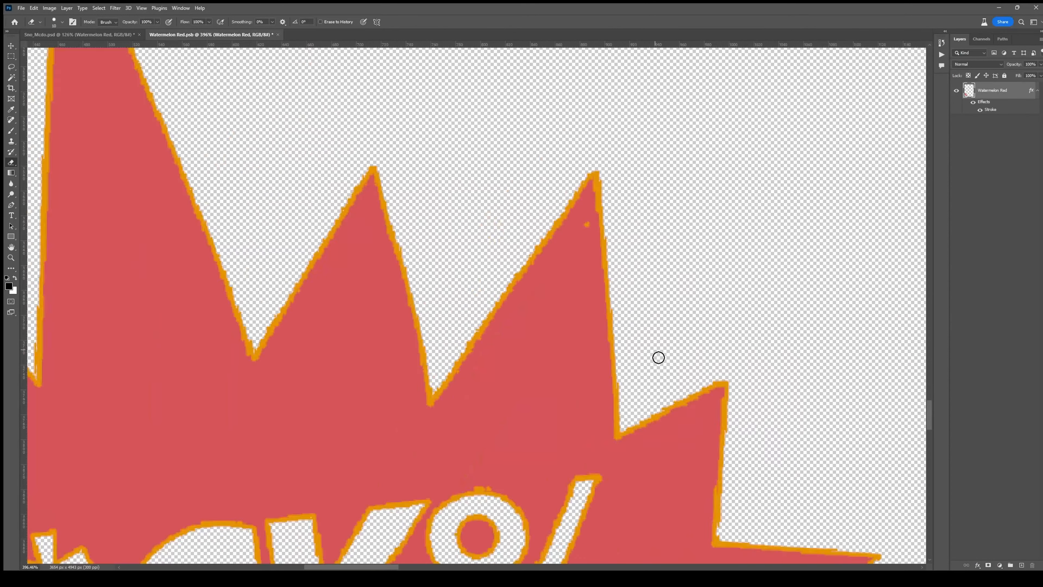
{"action": "scroll", "coordinate": [503, 389], "scroll_direction": "up", "scroll_amount": 4}
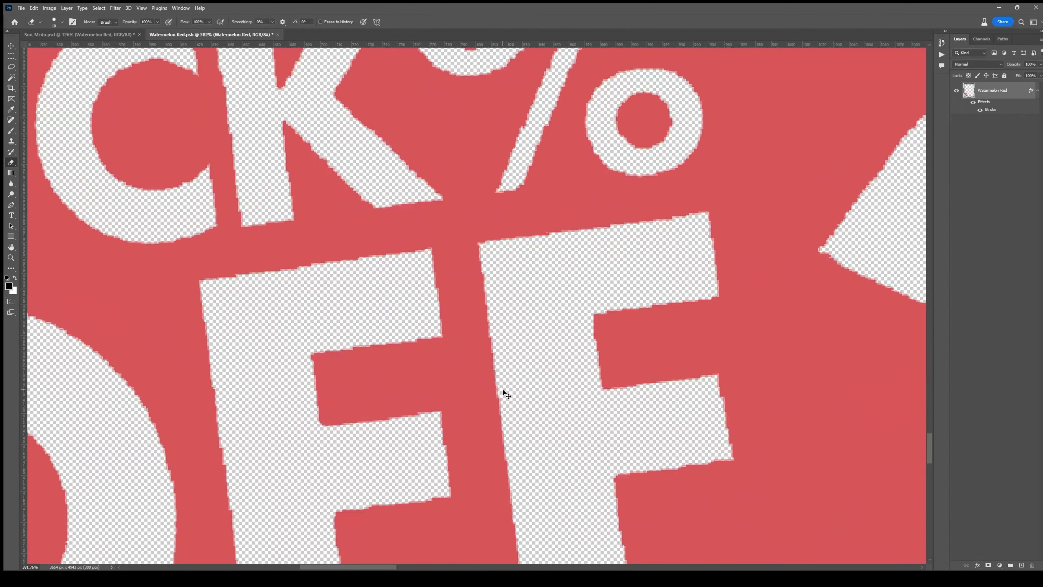
{"action": "scroll", "coordinate": [502, 389], "scroll_direction": "down", "scroll_amount": 5}
Step: Flatten the Watermelon Red artwork and its stroke into one layer, then save and close the smart object
{"action": "key", "text": "e"}
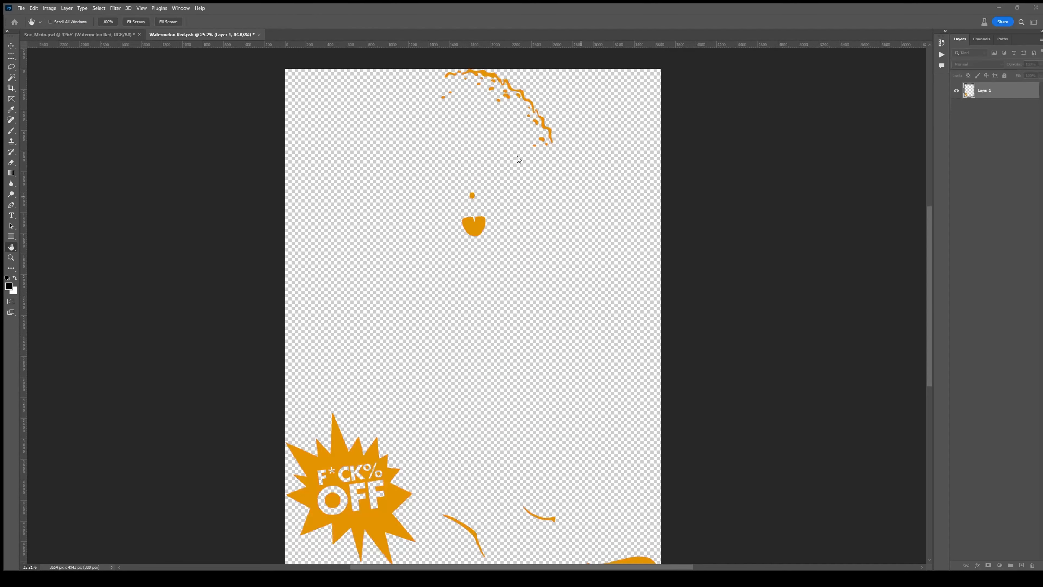
{"action": "key", "text": "ctrl+s"}
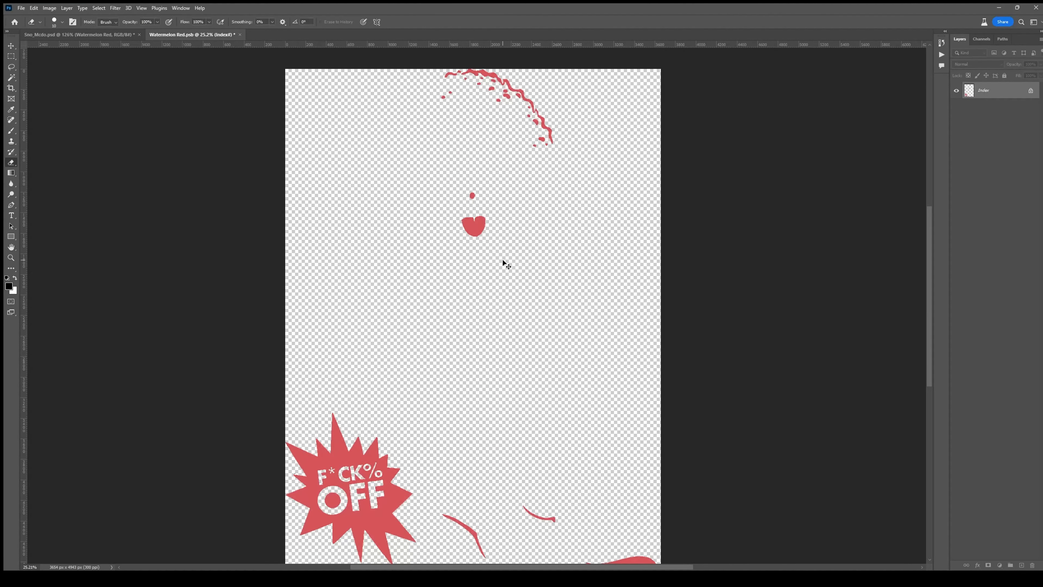
{"action": "key", "text": "ctrl+w"}
{"action": "key", "text": "ctrl+0"}
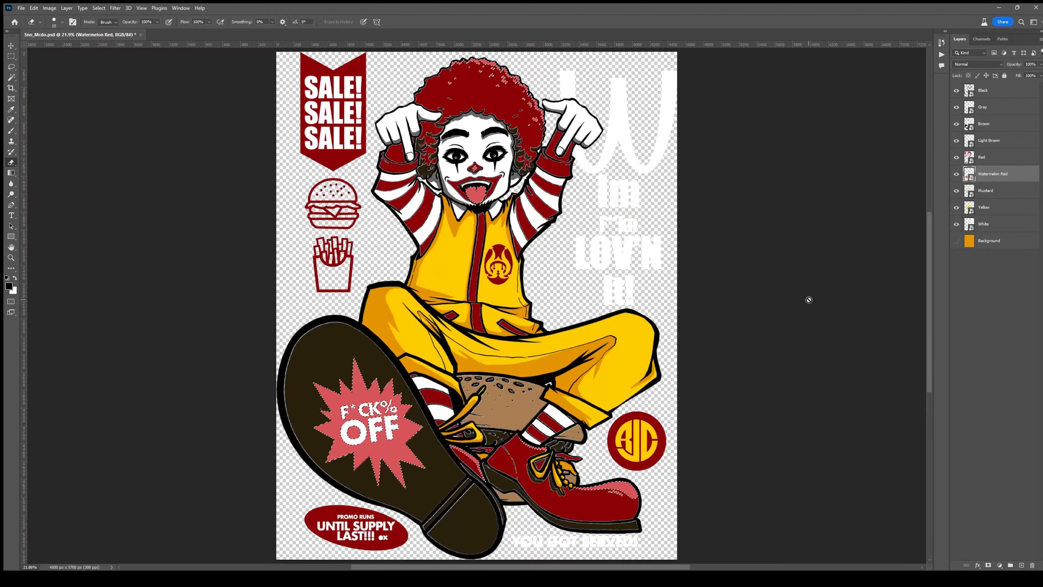
Step: Open the Red smart object, add a stroke to its artwork and check the overlap in the main document
{"action": "double_click", "coordinate": [969, 158]}
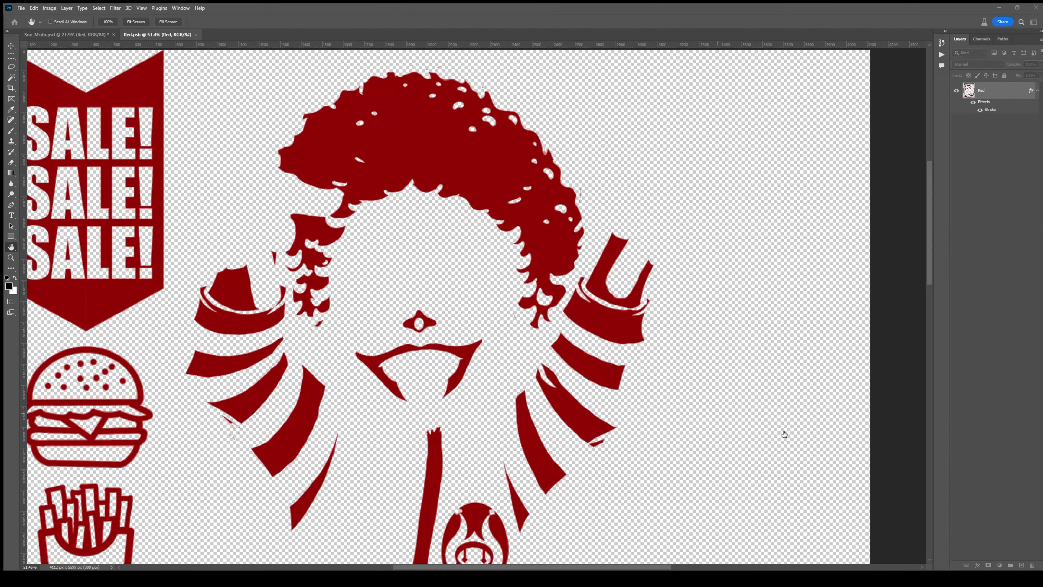
{"action": "left_click", "coordinate": [95, 35]}
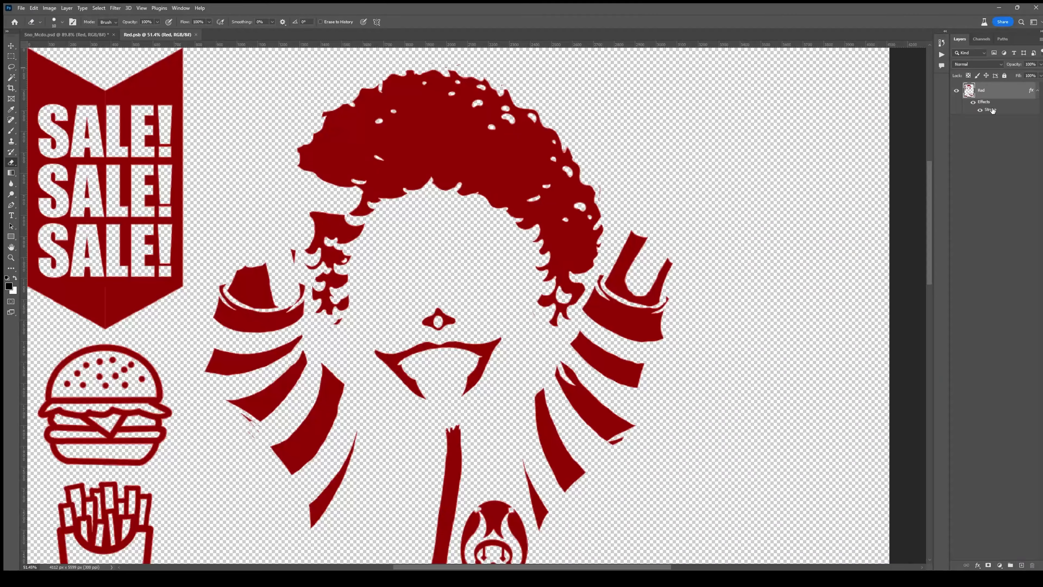
Step: Erase the stray stroke fragments around the hair and sleeves in the Red smart object
{"action": "key", "text": "e"}
{"action": "scroll", "coordinate": [355, 210], "scroll_direction": "up", "scroll_amount": 20}
{"action": "mouse_move", "coordinate": [322, 419]}
{"action": "left_mouse_down"}
{"action": "mouse_move", "coordinate": [522, 231]}
{"action": "mouse_move", "coordinate": [634, 298]}
{"action": "left_mouse_up"}
{"action": "scroll", "coordinate": [326, 466], "scroll_direction": "down", "scroll_amount": 17}
{"action": "scroll", "coordinate": [574, 244], "scroll_direction": "up", "scroll_amount": 13}
{"action": "scroll", "coordinate": [574, 244], "scroll_direction": "up", "scroll_amount": 4}
{"action": "scroll", "coordinate": [293, 208], "scroll_direction": "down", "scroll_amount": 6}
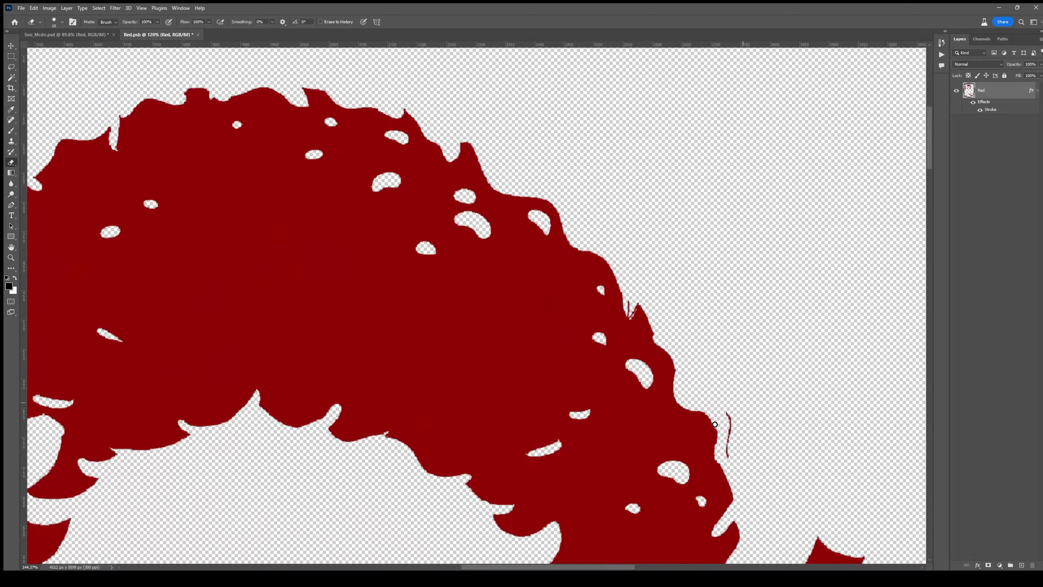
{"action": "scroll", "coordinate": [622, 338], "scroll_direction": "up", "scroll_amount": 10}
{"action": "scroll", "coordinate": [657, 336], "scroll_direction": "down", "scroll_amount": 20}
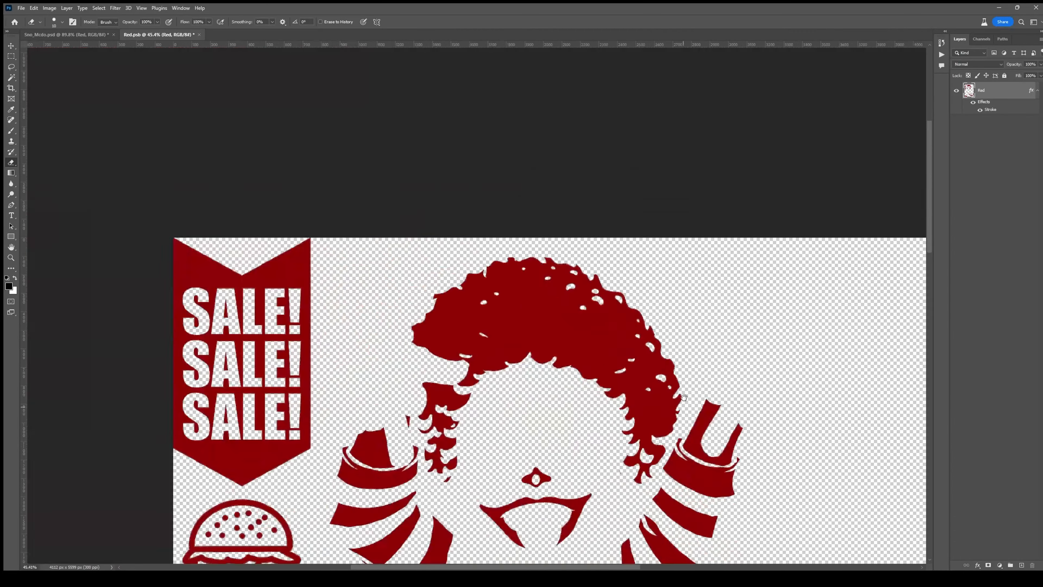
{"action": "mouse_move", "coordinate": [665, 517]}
{"action": "left_mouse_down"}
{"action": "mouse_move", "coordinate": [649, 82]}
{"action": "mouse_move", "coordinate": [674, 499]}
{"action": "left_mouse_up"}
{"action": "scroll", "coordinate": [676, 499], "scroll_direction": "down", "scroll_amount": 4}
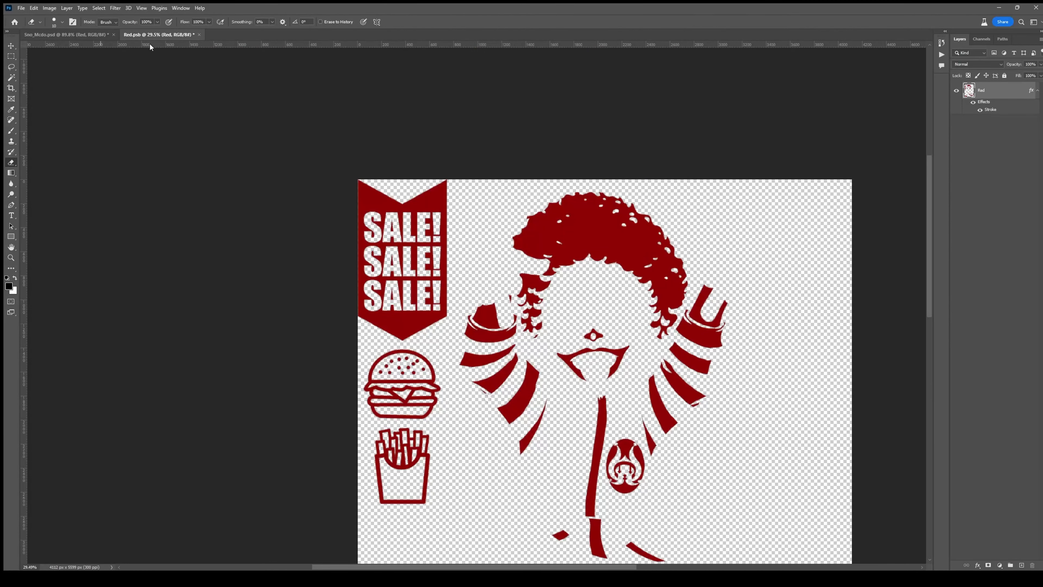
Step: Flatten the Red and Light Brown artworks with their strokes, saving and closing each smart object
{"action": "scroll", "coordinate": [350, 238], "scroll_direction": "up", "scroll_amount": 15}
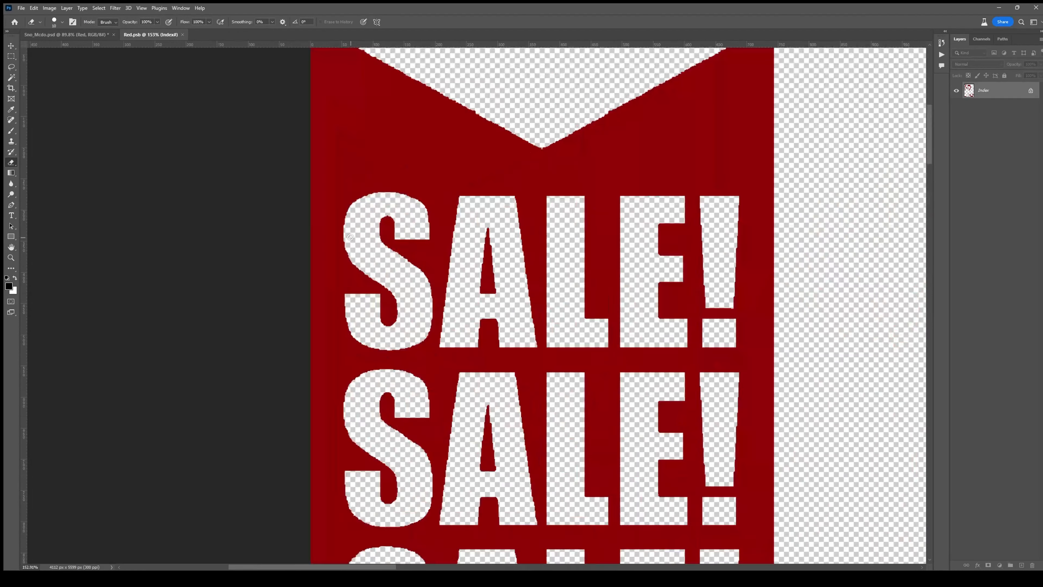
{"action": "left_click", "coordinate": [182, 35]}
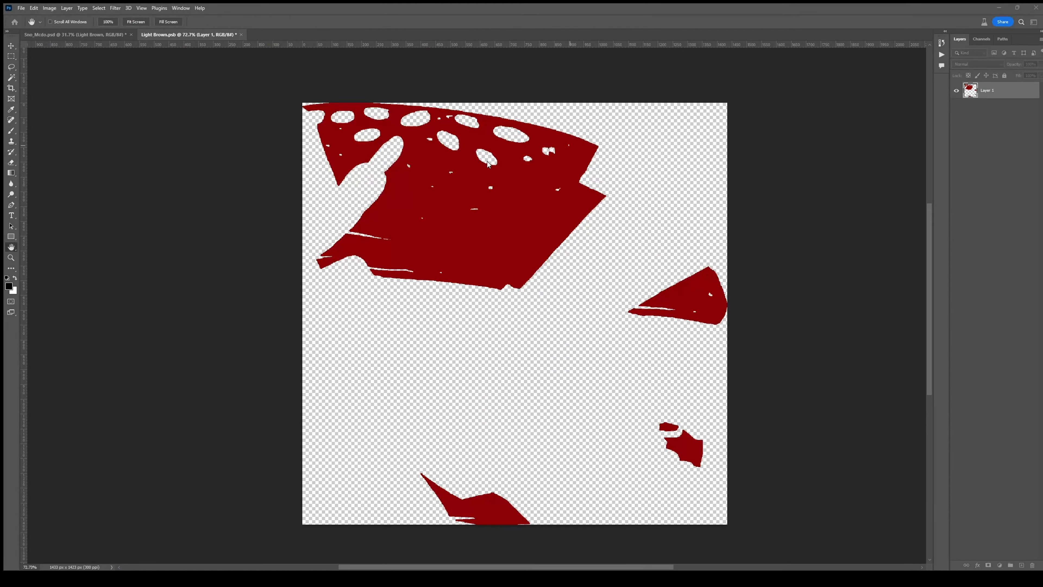
{"action": "left_click", "coordinate": [154, 37]}
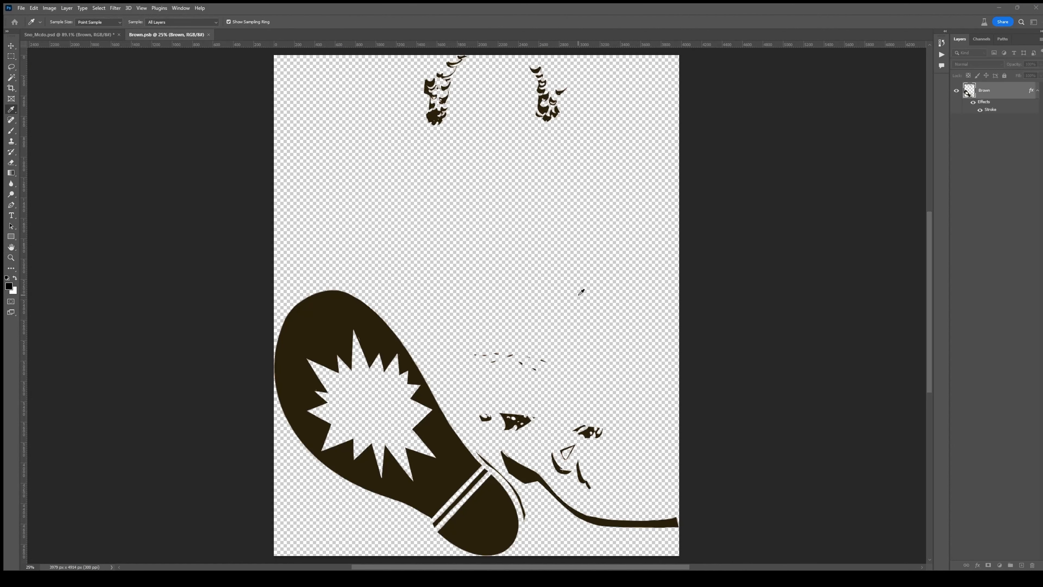
Step: Check the Brown artwork's light brown stroke in the main document by toggling the Brown layer's visibility
{"action": "left_click", "coordinate": [94, 36]}
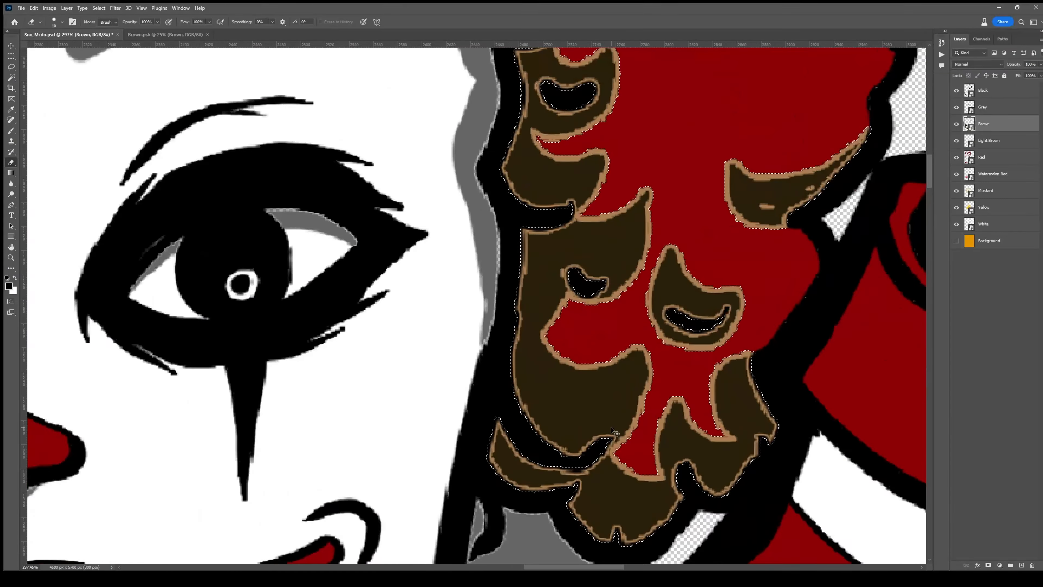
{"action": "left_click", "coordinate": [955, 124]}
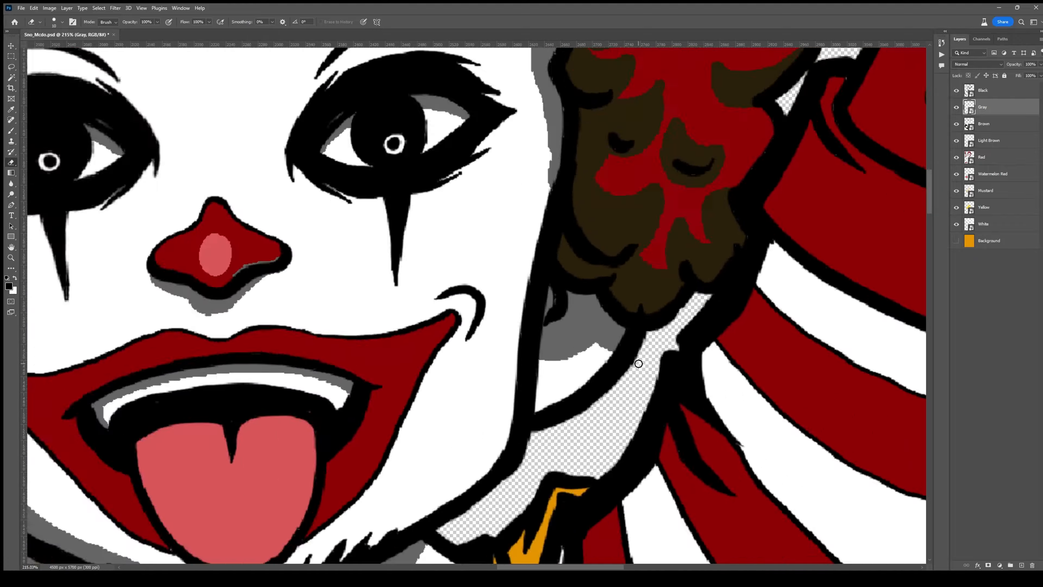
Step: Open the Black smart object and compare its line art with the colour layers in the main document
{"action": "double_click", "coordinate": [970, 91]}
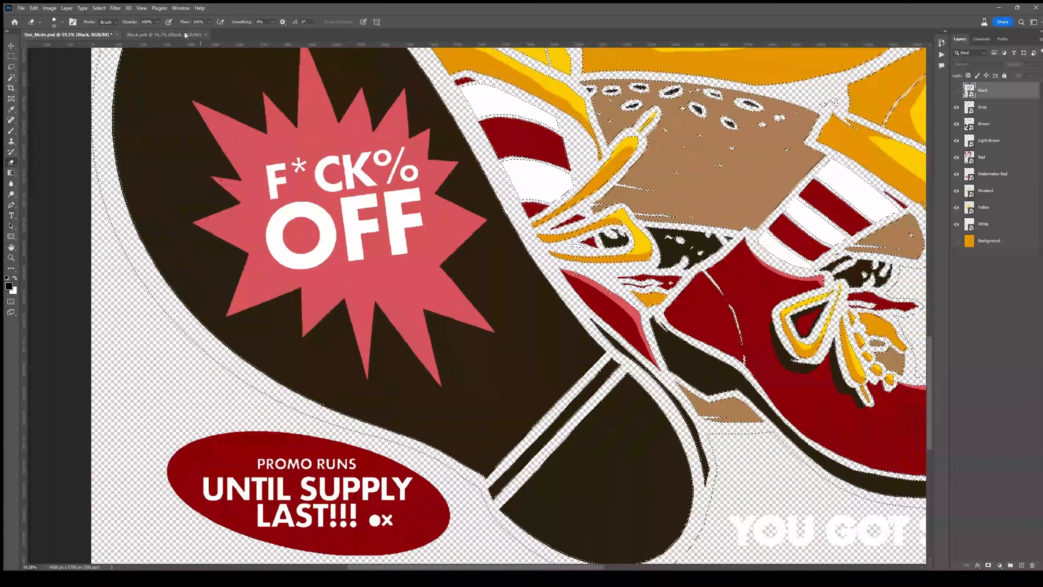
{"action": "left_click", "coordinate": [185, 35]}
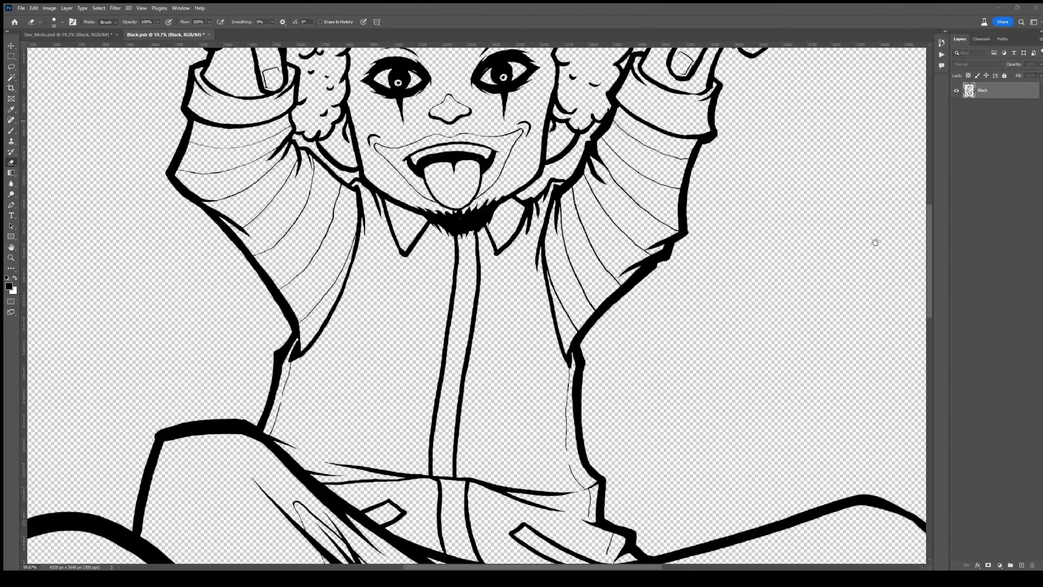
{"action": "left_click", "coordinate": [81, 34]}
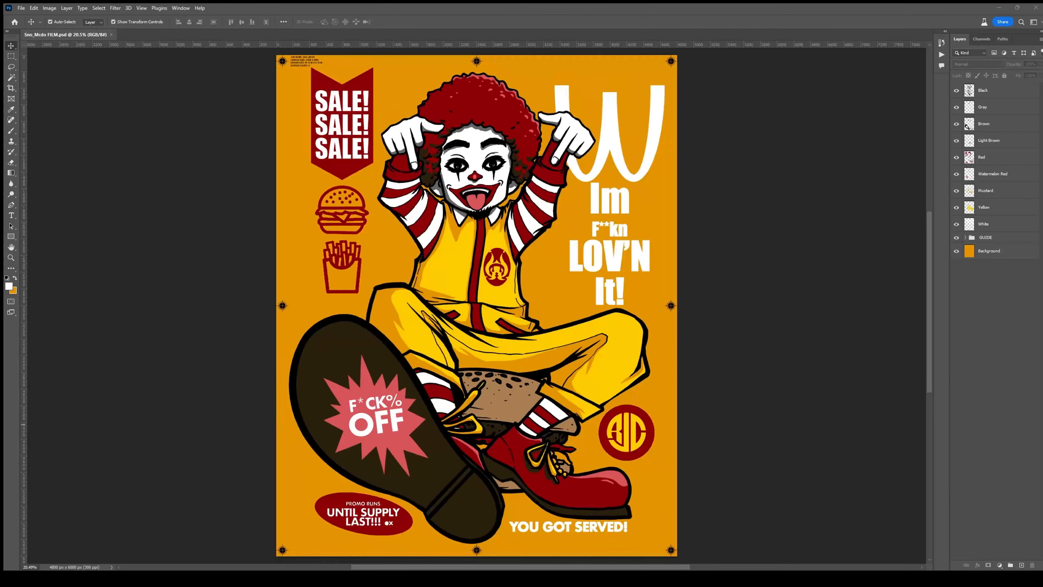
Step: Duplicate all colour layers from Black to White in the film document and merge the copies inside a smart object
{"action": "left_click", "coordinate": [988, 92], "text": "shift"}
{"action": "key", "text": "ctrl+j"}
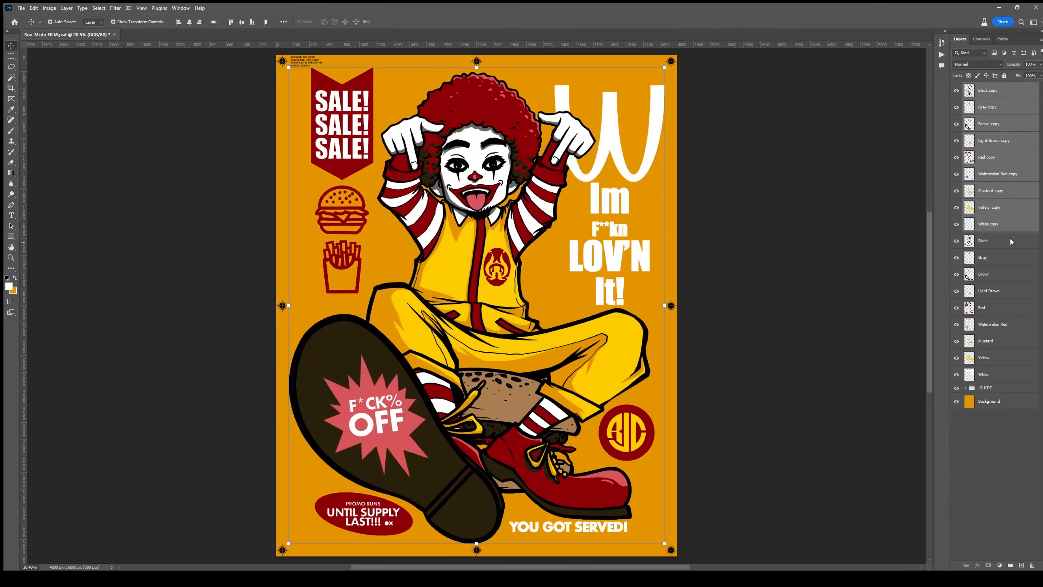
{"action": "key", "text": "ctrl+e"}
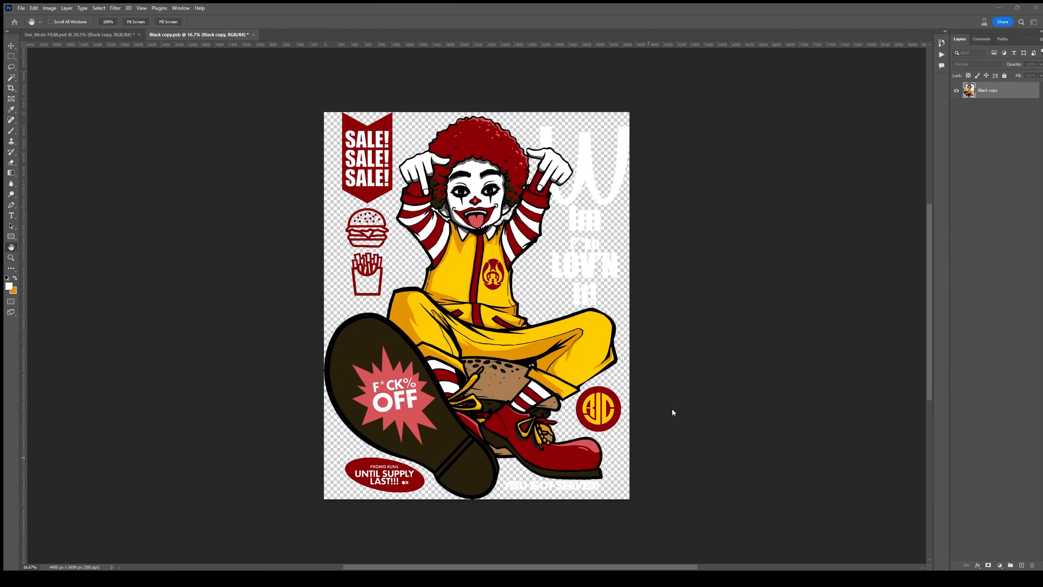
Step: Apply a black Color Overlay to the merged artwork and flatten it into a solid silhouette layer
{"action": "key", "text": "F2"}
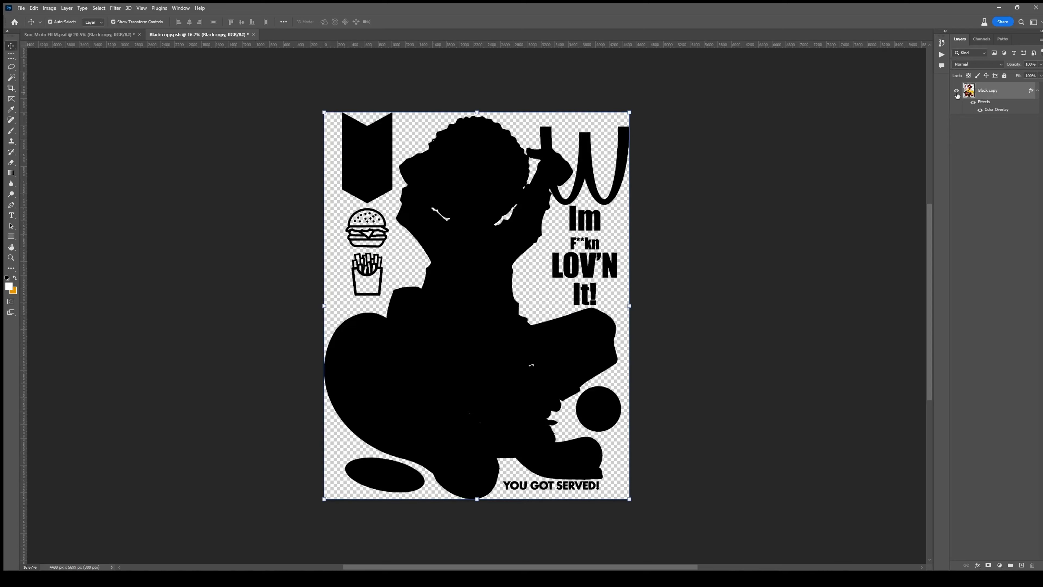
{"action": "key", "text": "r"}
{"action": "scroll", "coordinate": [482, 431], "scroll_direction": "up", "scroll_amount": 5}
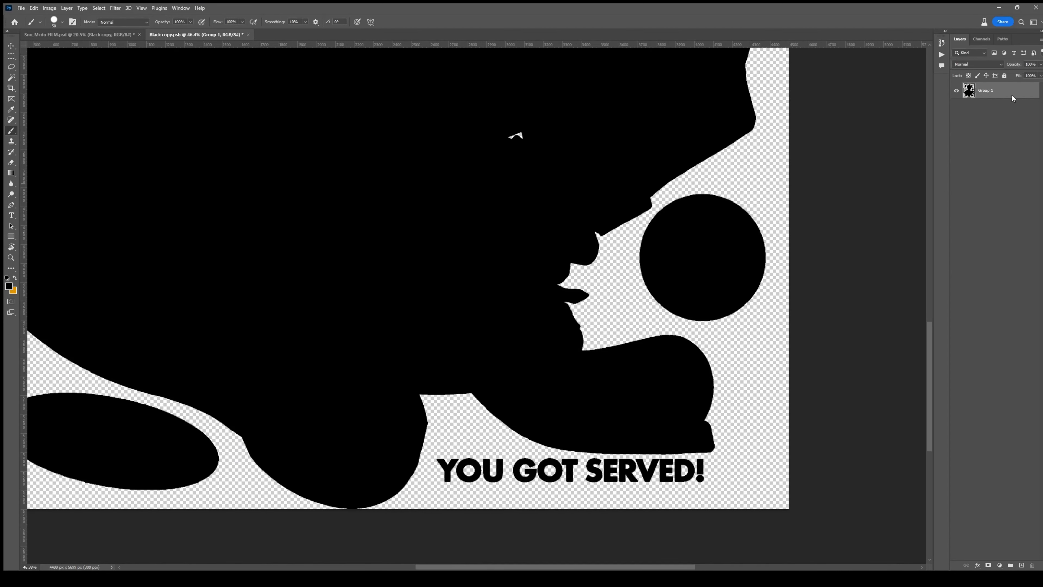
Step: Add a red stroke along the edges of the black silhouette and increase its thickness
{"action": "key", "text": "F2"}
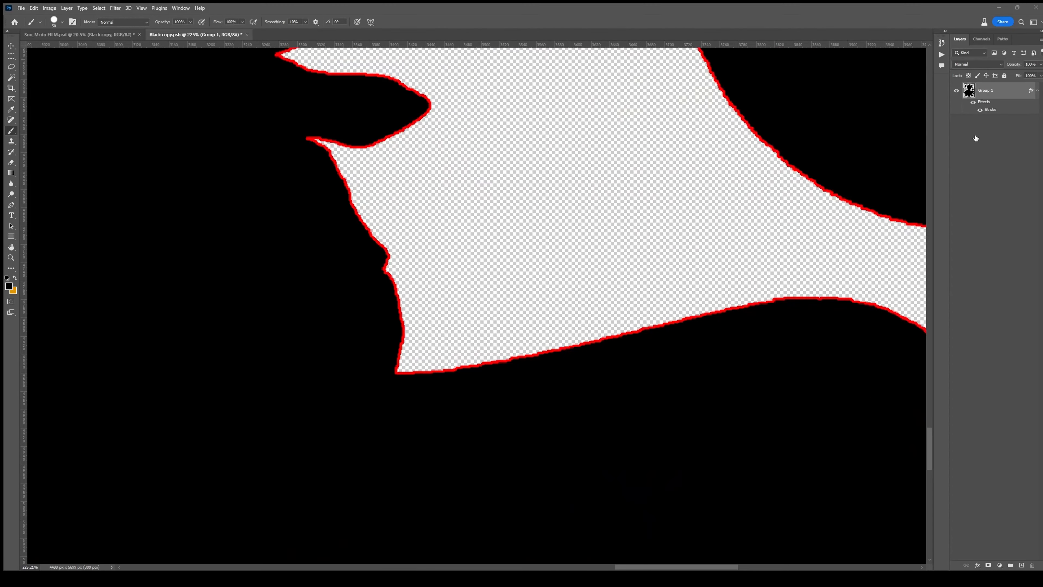
{"action": "double_click", "coordinate": [990, 109]}
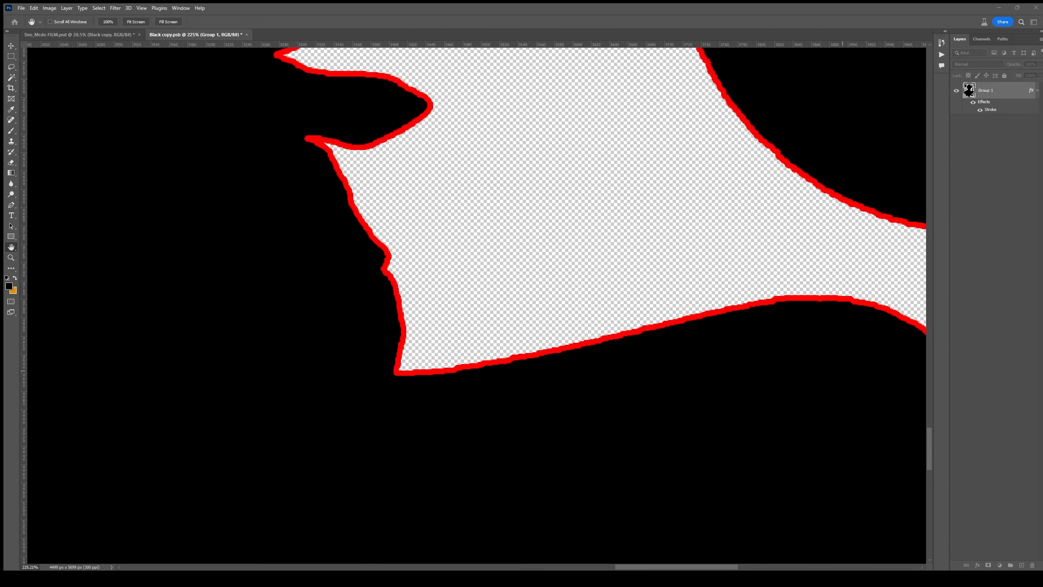
{"action": "key", "text": "ctrl+0"}
Step: Load the silhouette as a selection, fill it with black on a new layer and hide the stroked original
{"action": "left_click", "coordinate": [969, 90], "text": "ctrl"}
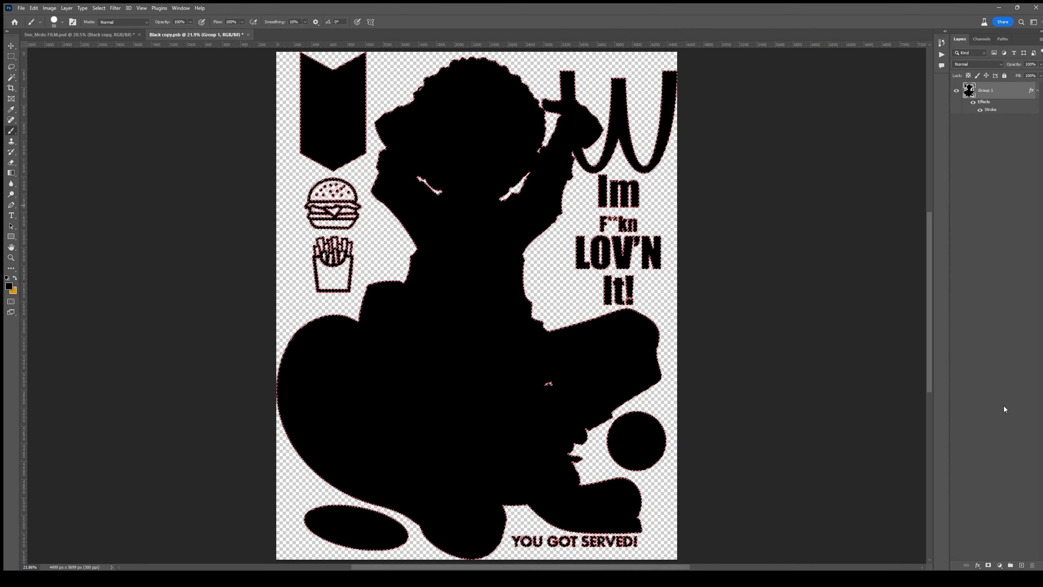
{"action": "key", "text": "ctrl+shift+alt+n"}
{"action": "left_click", "coordinate": [957, 107]}
{"action": "key", "text": "ctrl+BackSpace"}
{"action": "key", "text": "x"}
{"action": "key", "text": "ctrl+BackSpace"}
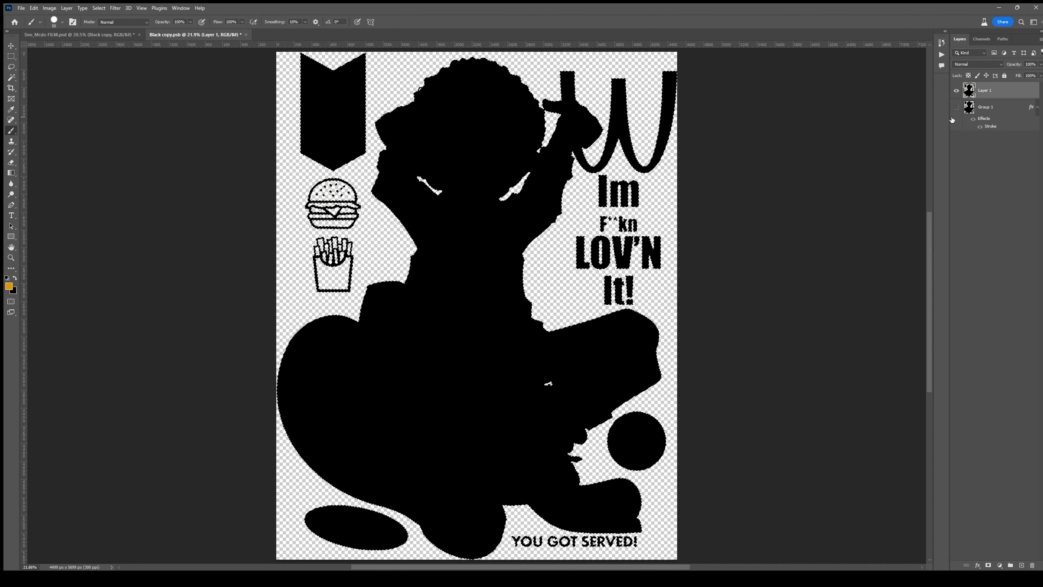
{"action": "key", "text": "ctrl+d"}
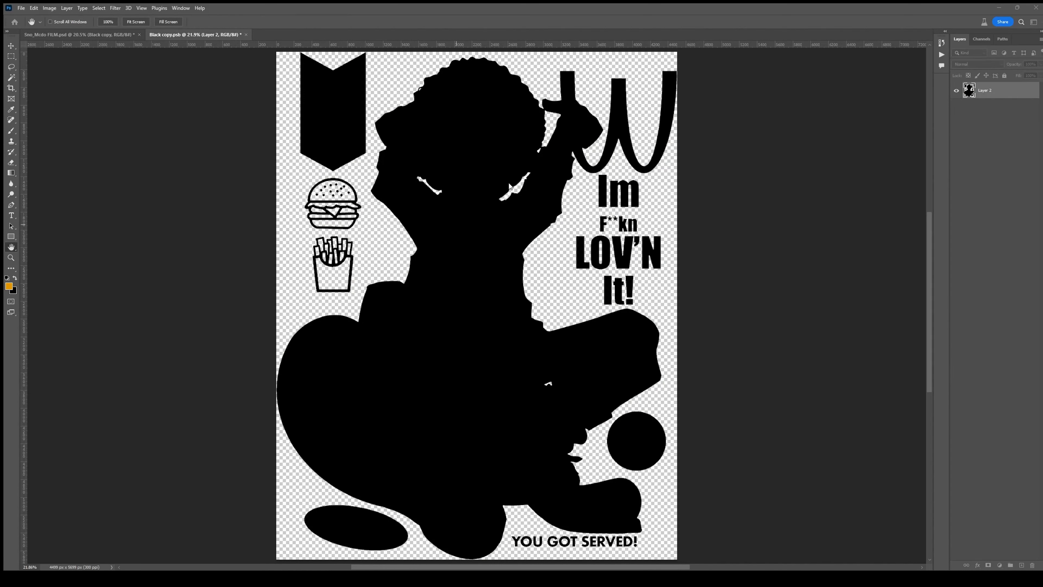
Step: Invert the silhouette to white, then save and close the smart object
{"action": "key", "text": "ctrl+i"}
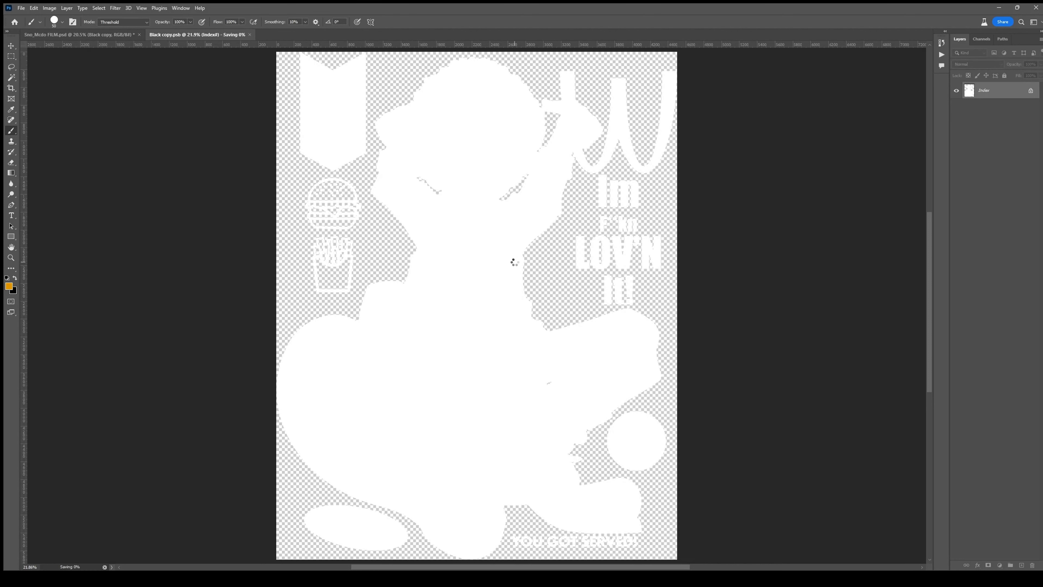
{"action": "left_click", "coordinate": [223, 35]}
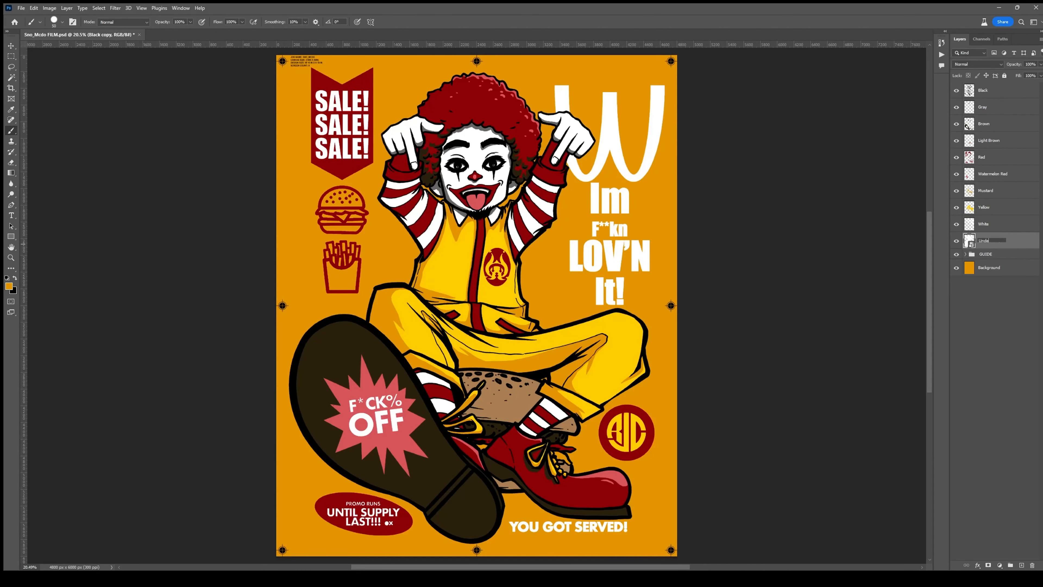
Step: Rename the white silhouette layer beneath the White layer as Underbase
{"action": "type", "text": "rbase"}
{"action": "key", "text": "Return"}
Step: Set the screen count in the GUIDE group's job information text to 10 and collapse the group
{"action": "scroll", "coordinate": [288, 66], "scroll_direction": "up", "scroll_amount": 5}
{"action": "key", "text": "t"}
{"action": "left_click", "coordinate": [418, 309]}
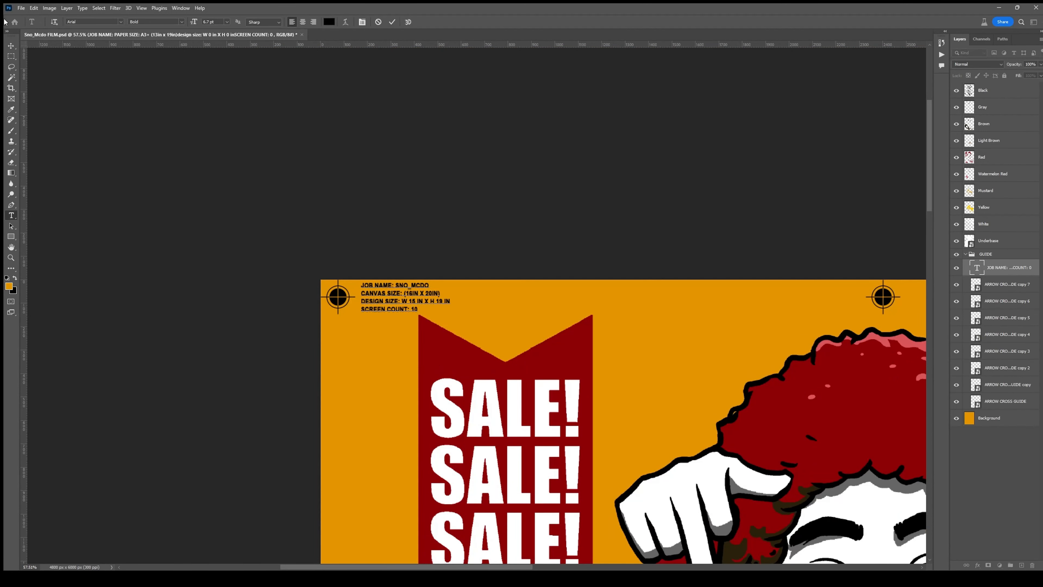
{"action": "key", "text": "ctrl+Return"}
{"action": "key", "text": "ctrl+0"}
{"action": "left_click", "coordinate": [966, 254]}
Step: Rasterize the Underbase smart object into a regular layer
{"action": "left_click", "coordinate": [987, 241]}
{"action": "key", "text": "b"}
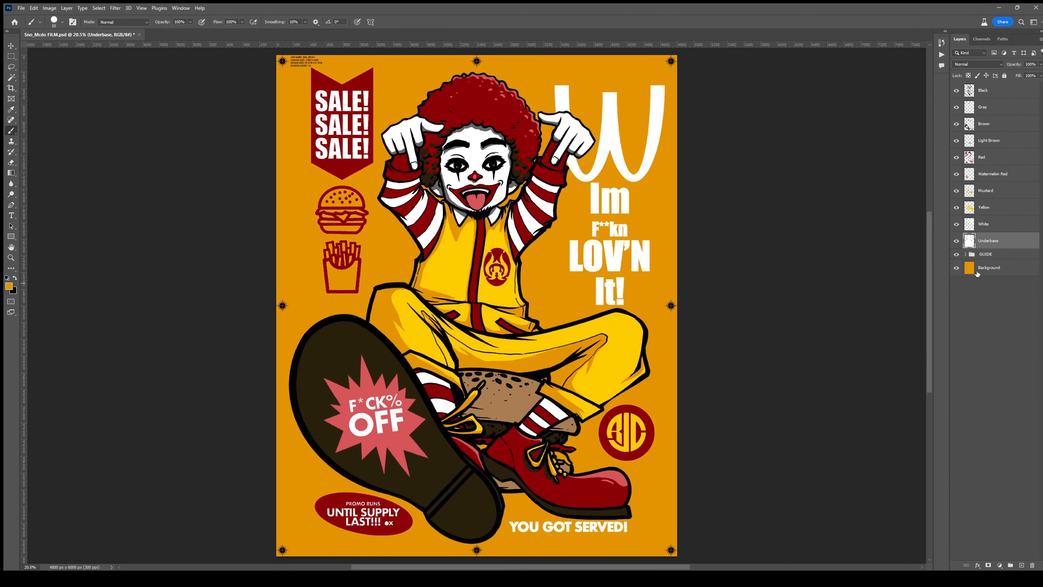